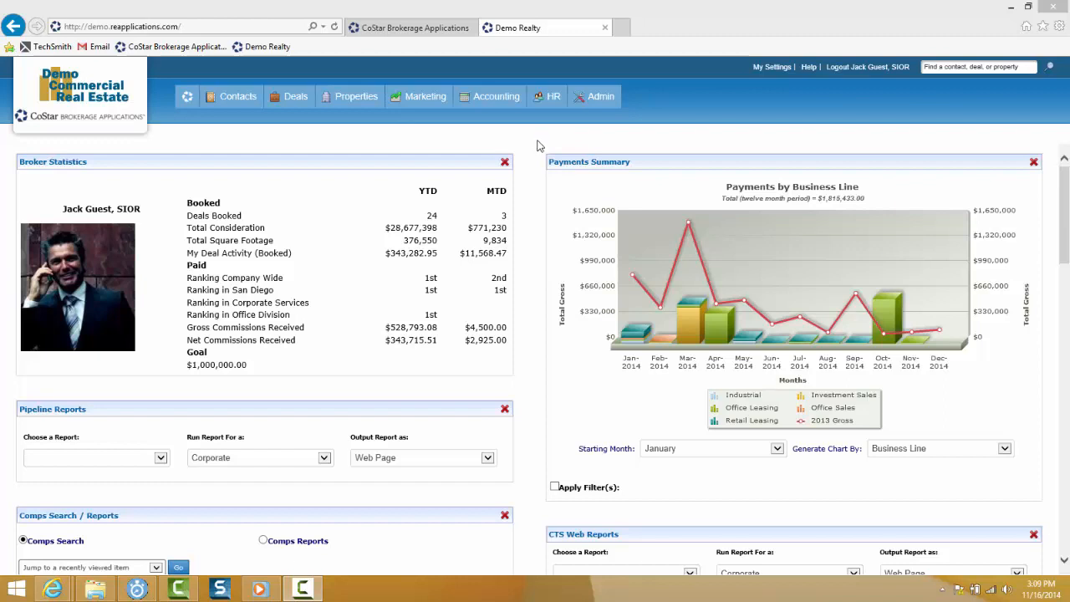
# - Bring up the HR menu listing job descriptions, job openings, licenses and personnel files
pyautogui.moveTo(553, 98)
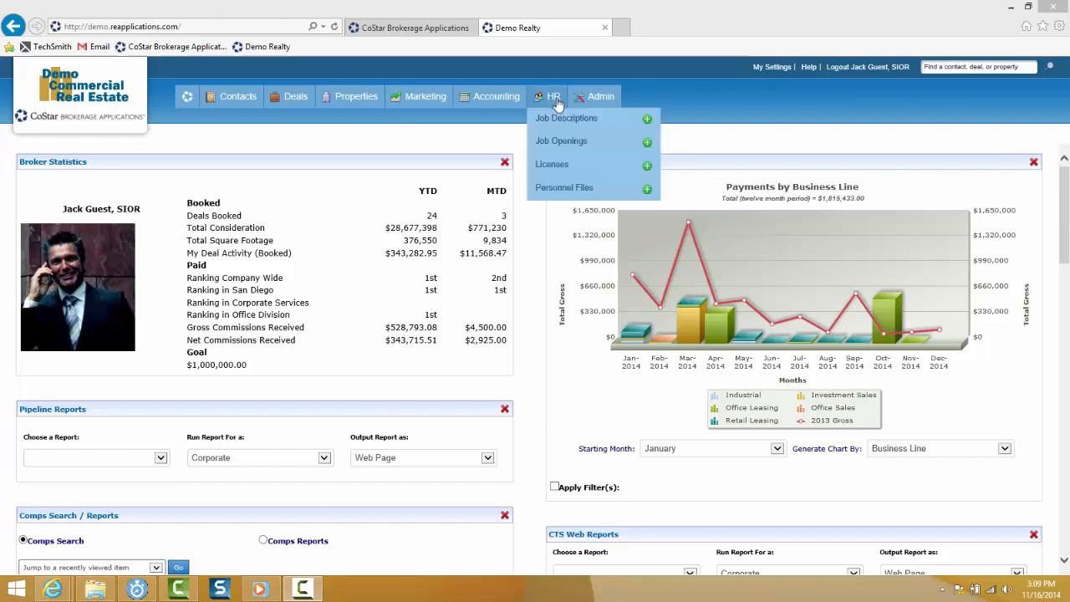
# - Start a new personnel file and set its Employee to the new hire, found by first and last name
pyautogui.click(648, 192)
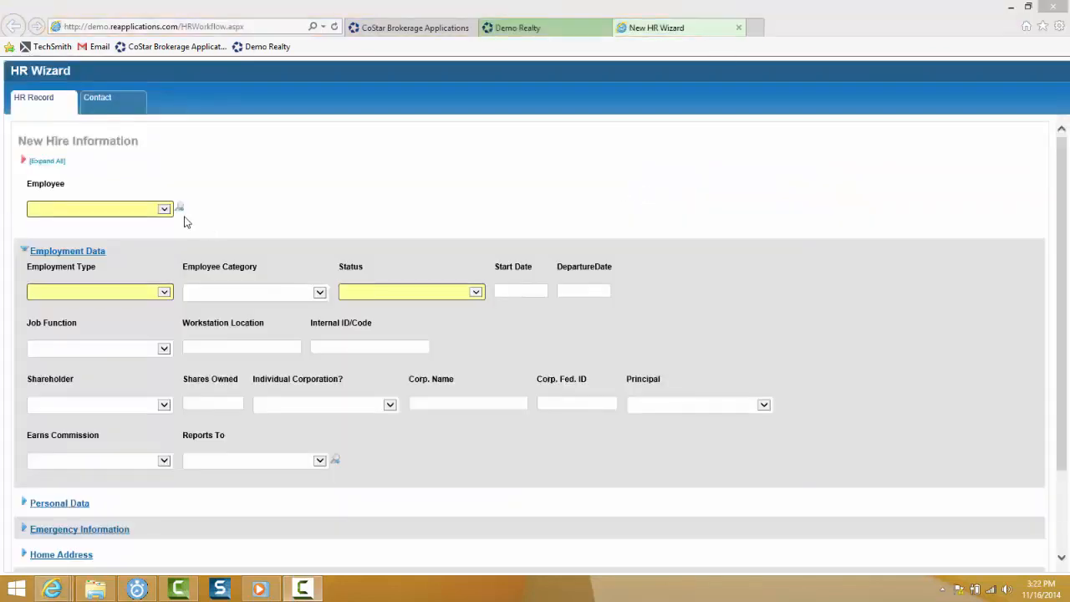
pyautogui.click(177, 209)
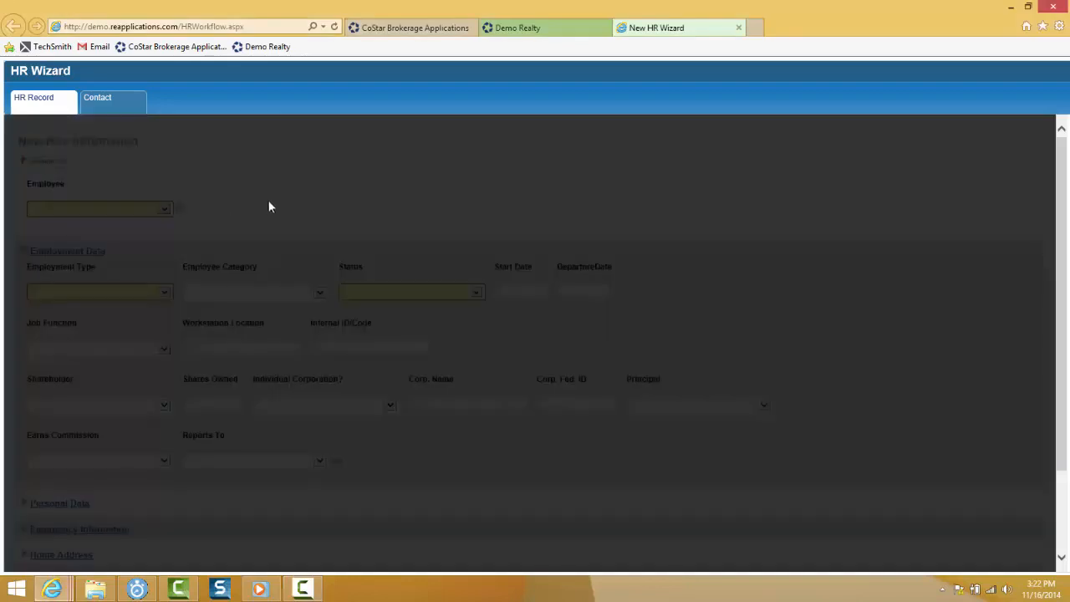
pyautogui.click(346, 252)
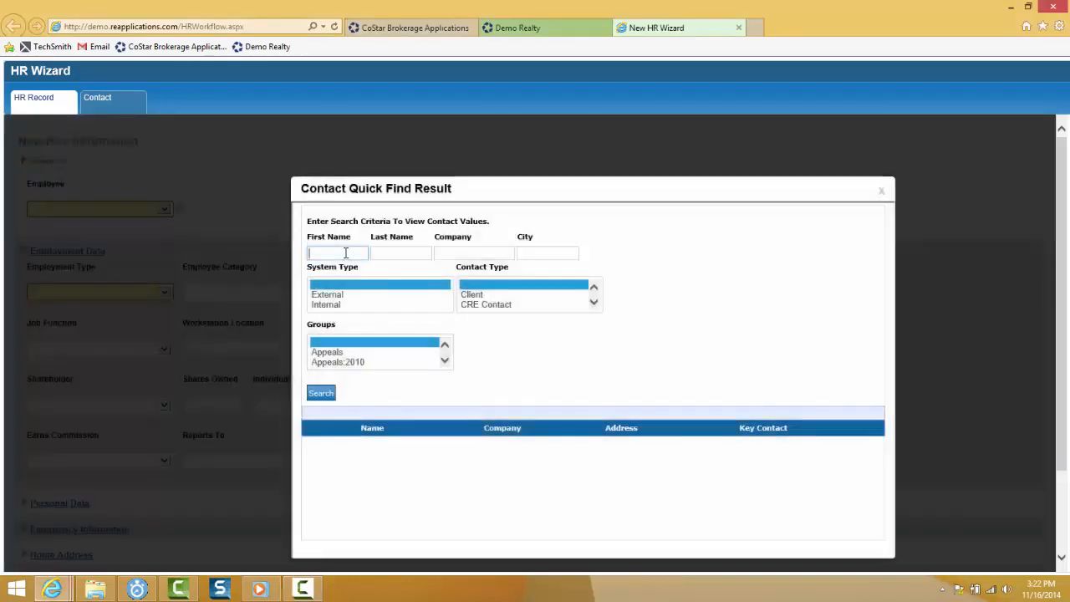
pyautogui.press('Tab')
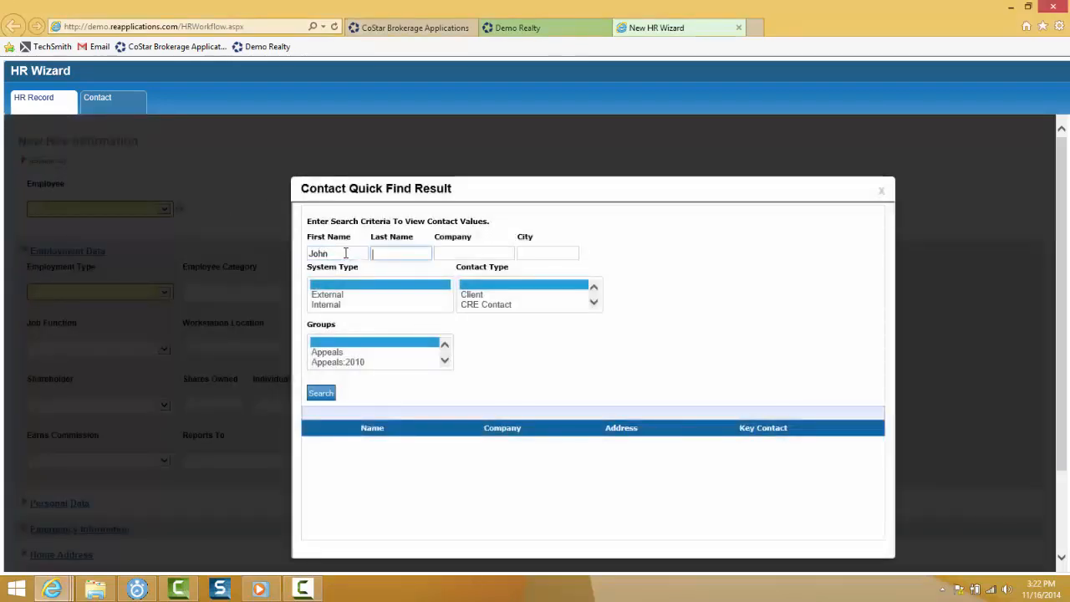
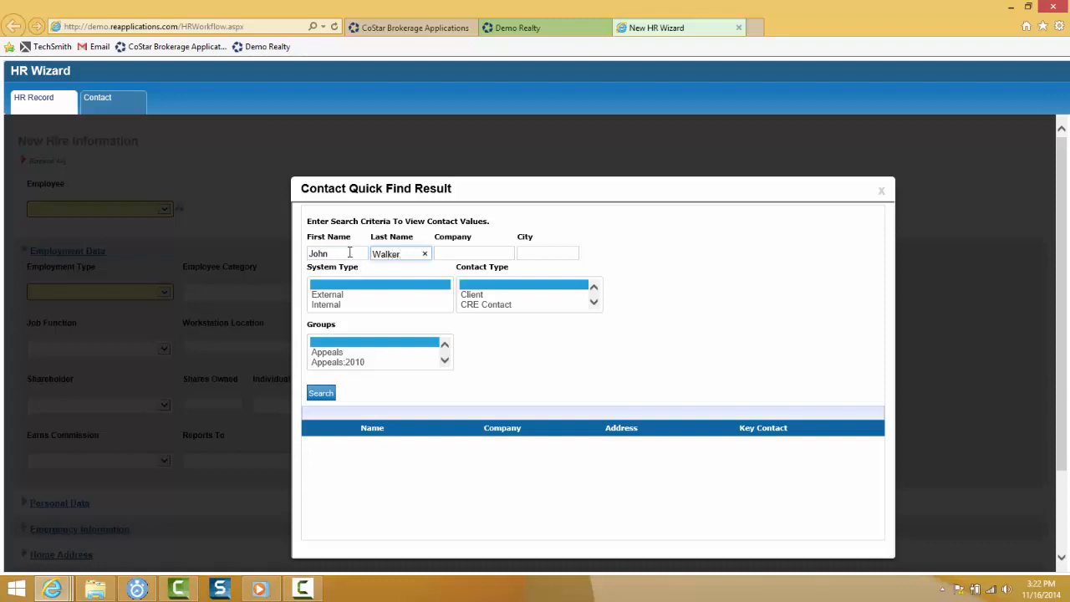
pyautogui.click(321, 392)
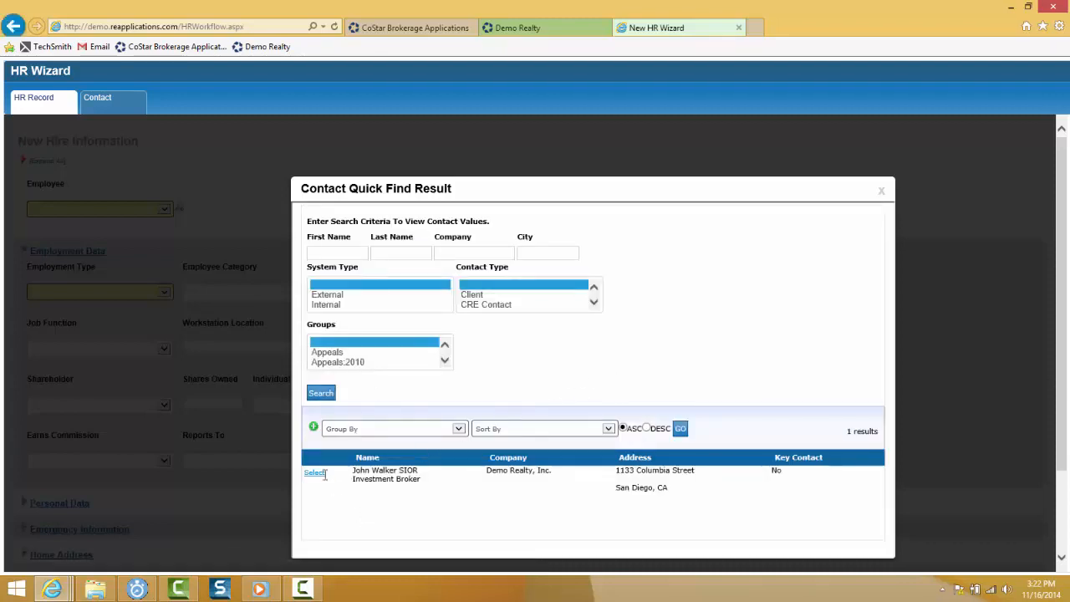
pyautogui.click(315, 473)
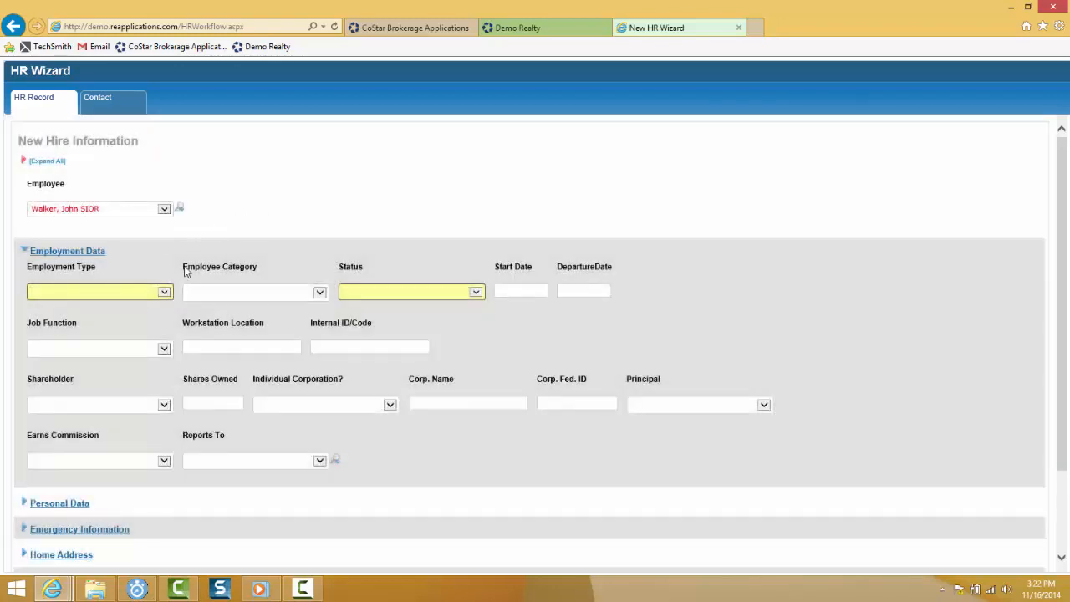
# - Set employment to Contractor, Full-time employee, Active, start date 11/17/2014, job function Broker
pyautogui.click(164, 292)
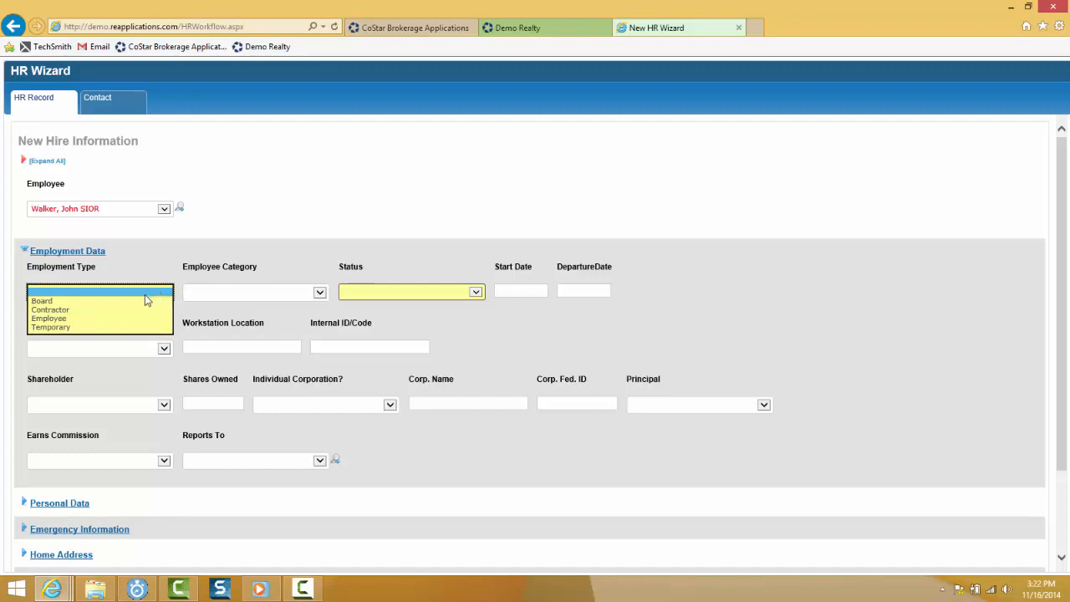
pyautogui.click(60, 310)
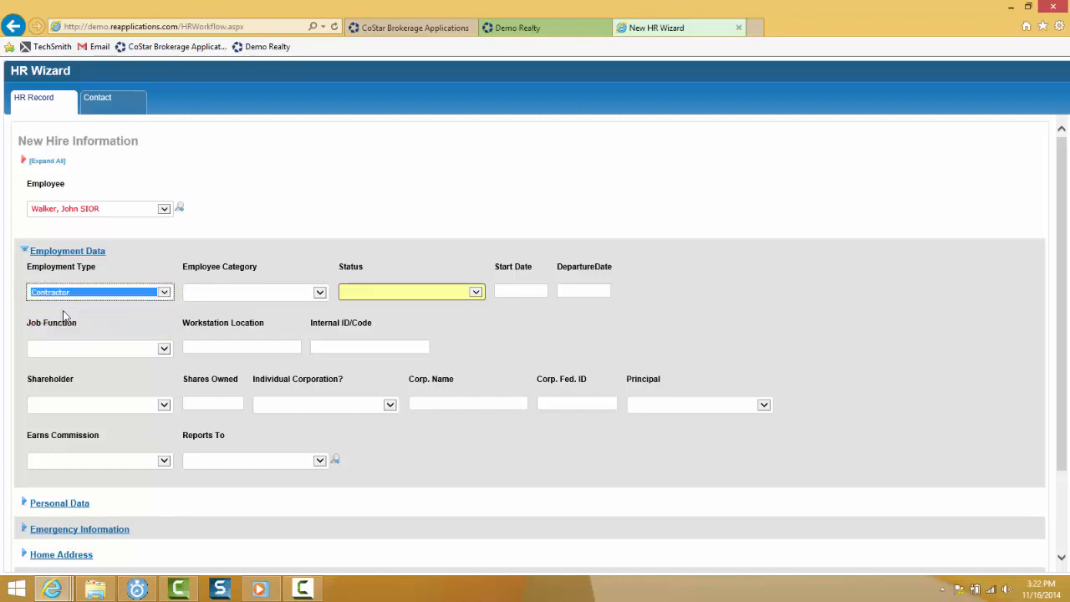
pyautogui.click(319, 293)
pyautogui.click(247, 301)
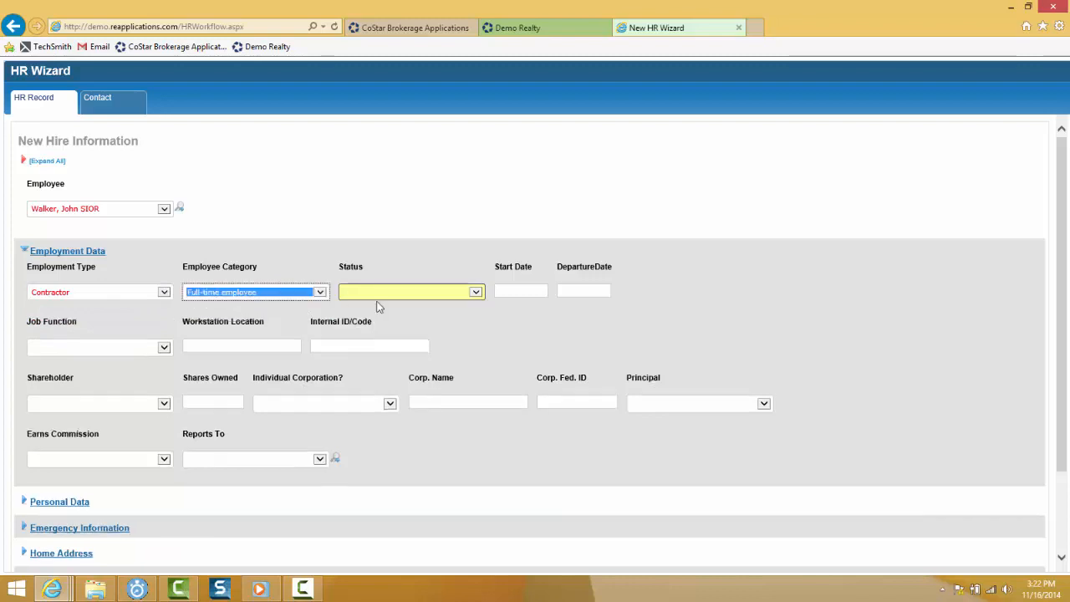
pyautogui.click(475, 292)
pyautogui.click(446, 299)
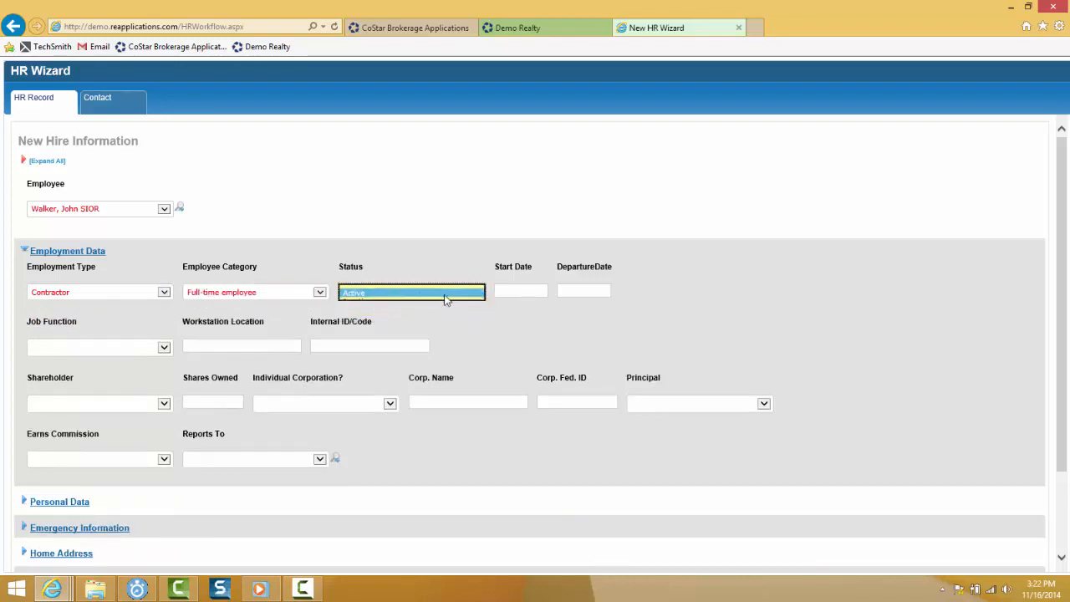
pyautogui.click(506, 290)
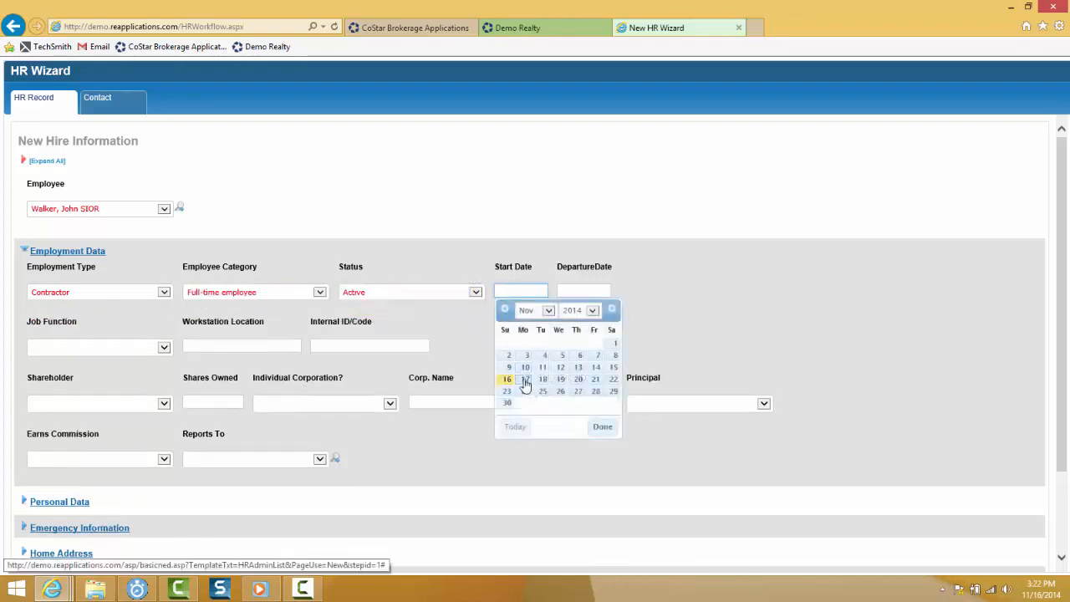
pyautogui.click(525, 381)
pyautogui.click(160, 347)
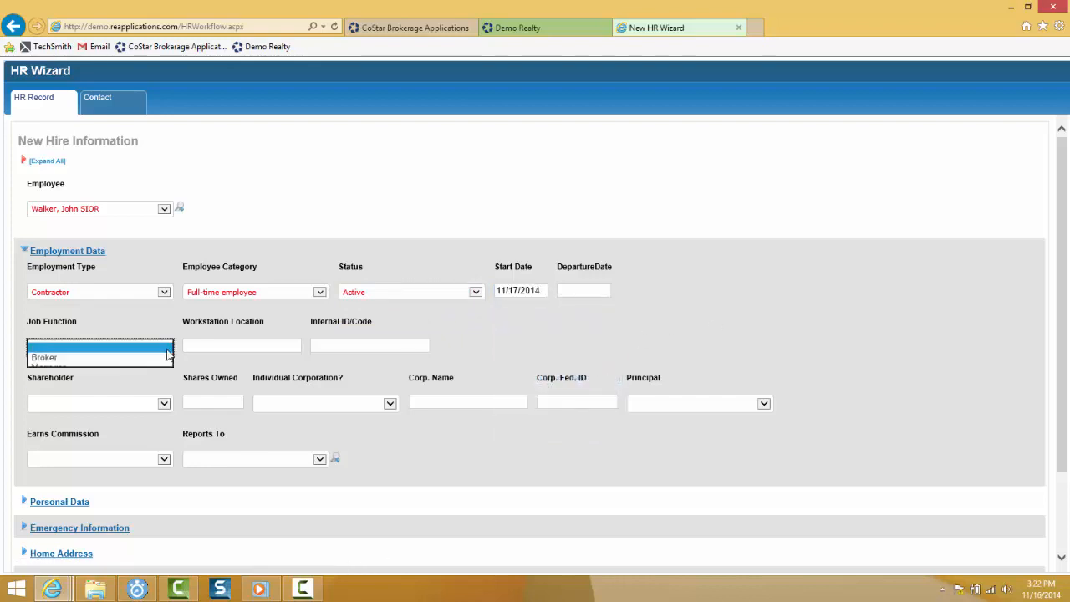
pyautogui.click(74, 357)
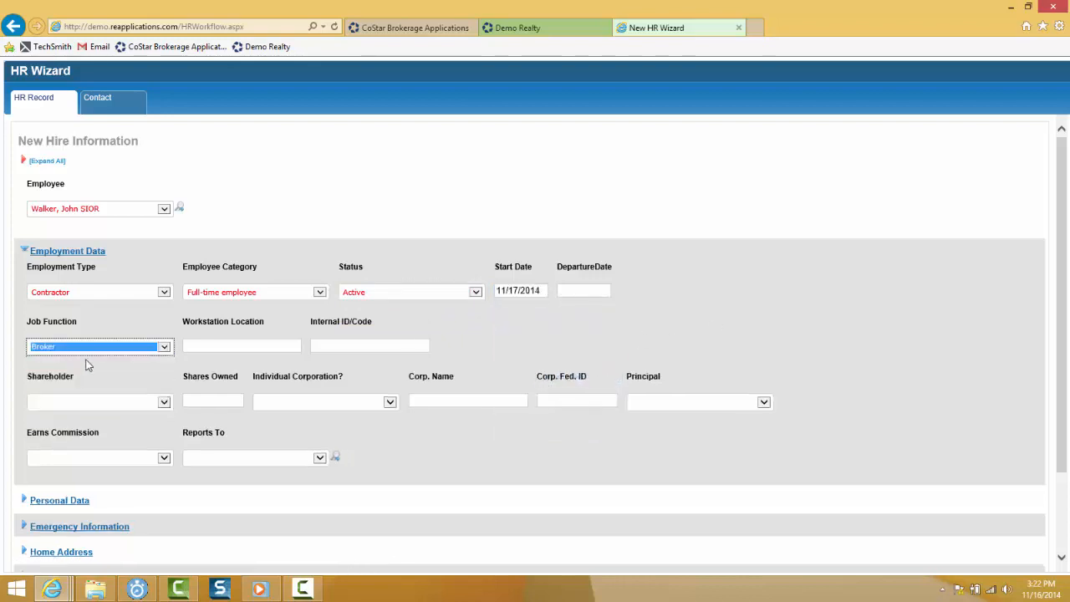
pyautogui.scroll(-2, 830, 359)
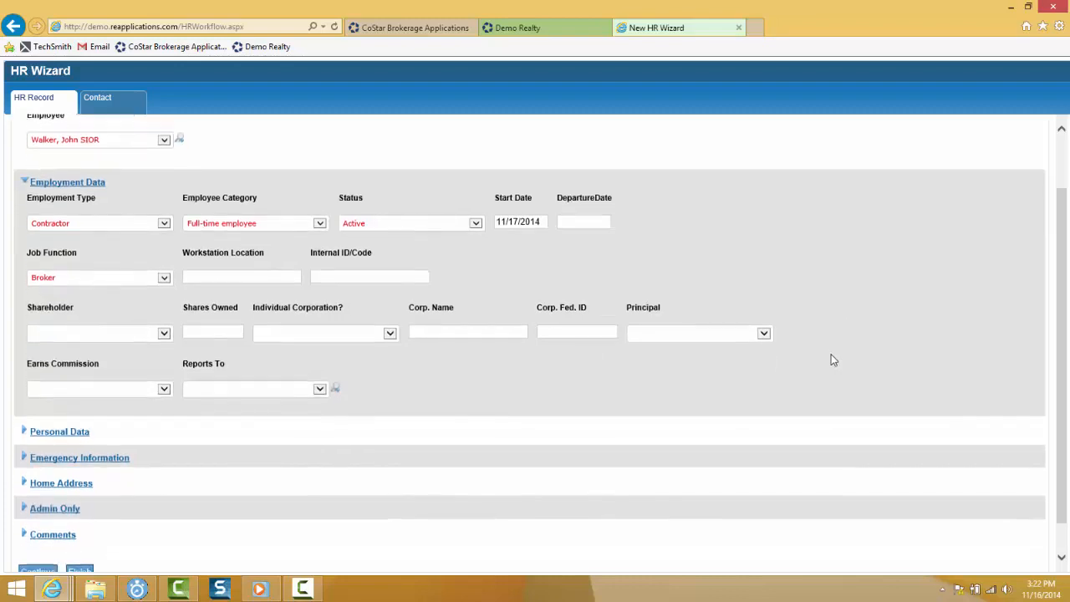
# - Review the Contact details and finish, saving the record as HR Personnel File #105
pyautogui.scroll(-1, 343, 464)
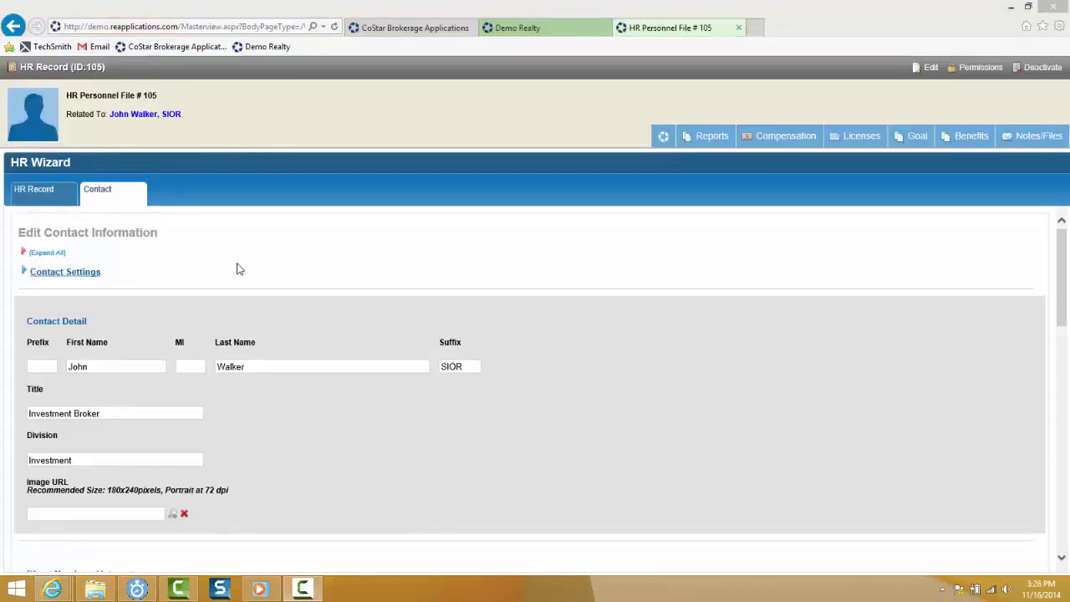
pyautogui.scroll(-1, 264, 254)
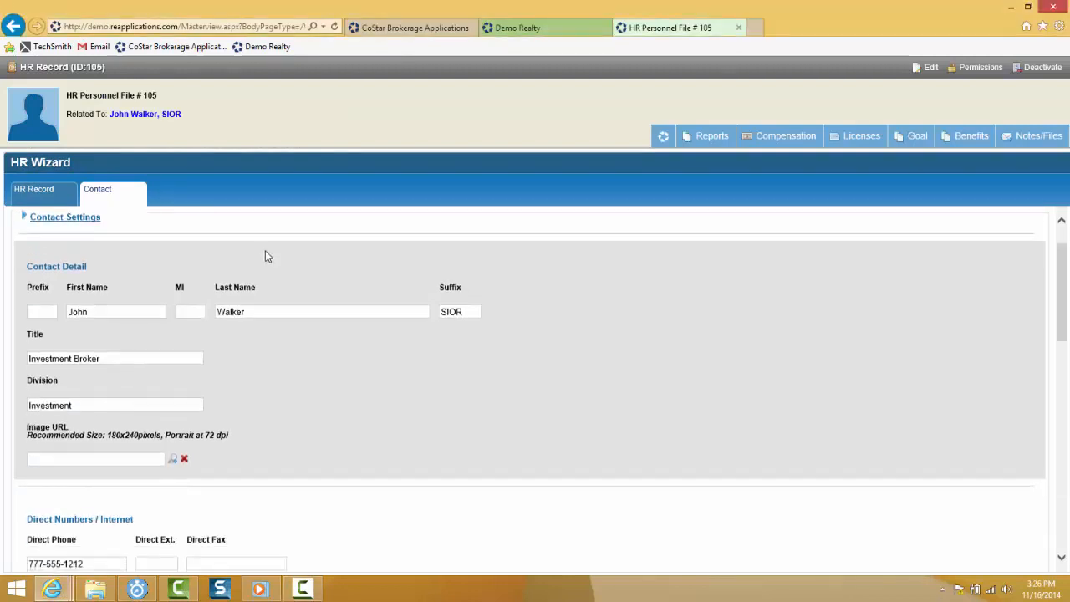
pyautogui.scroll(-1, 359, 392)
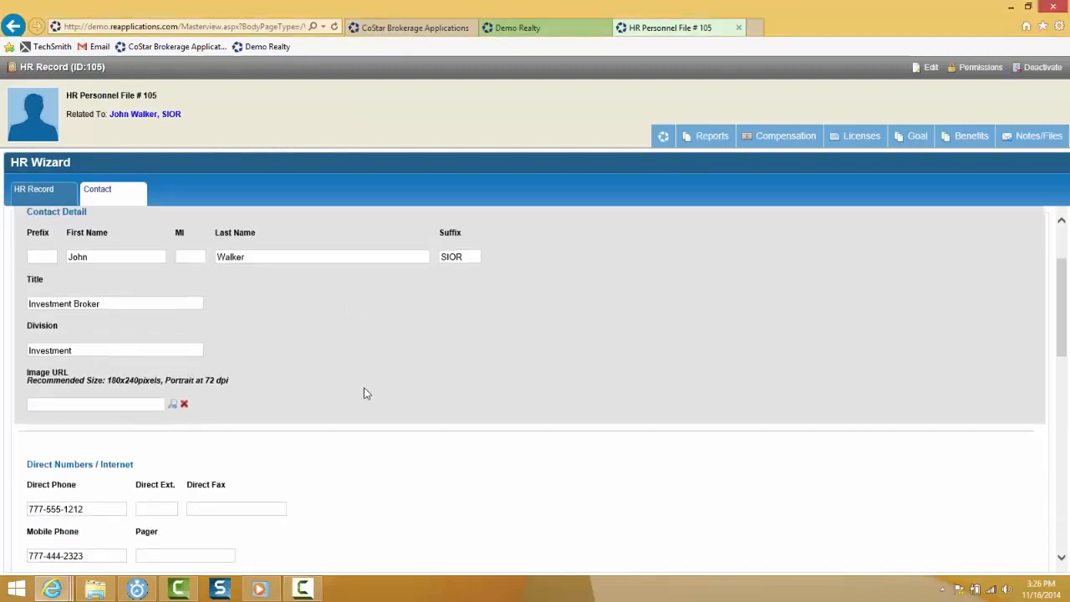
pyautogui.scroll(-2, 353, 390)
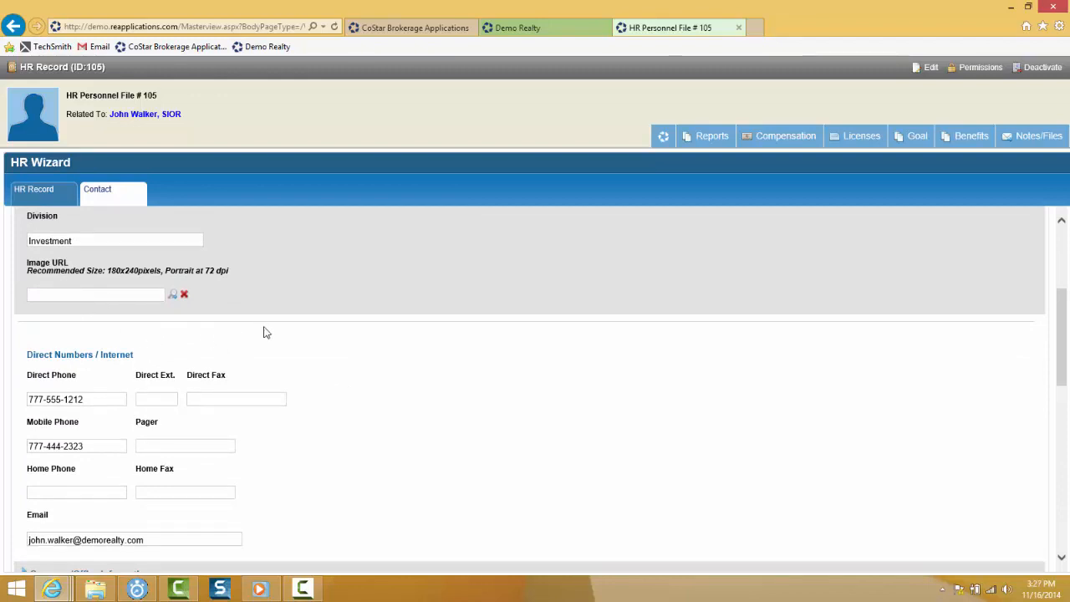
pyautogui.scroll(-2, 275, 351)
pyautogui.scroll(-6, 281, 358)
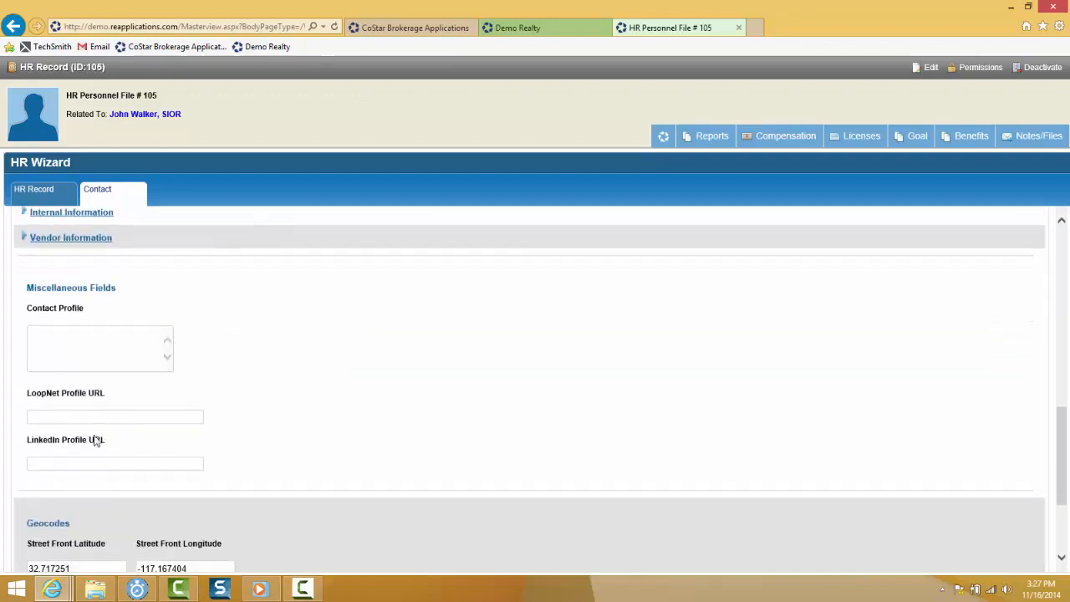
pyautogui.scroll(-3, 95, 475)
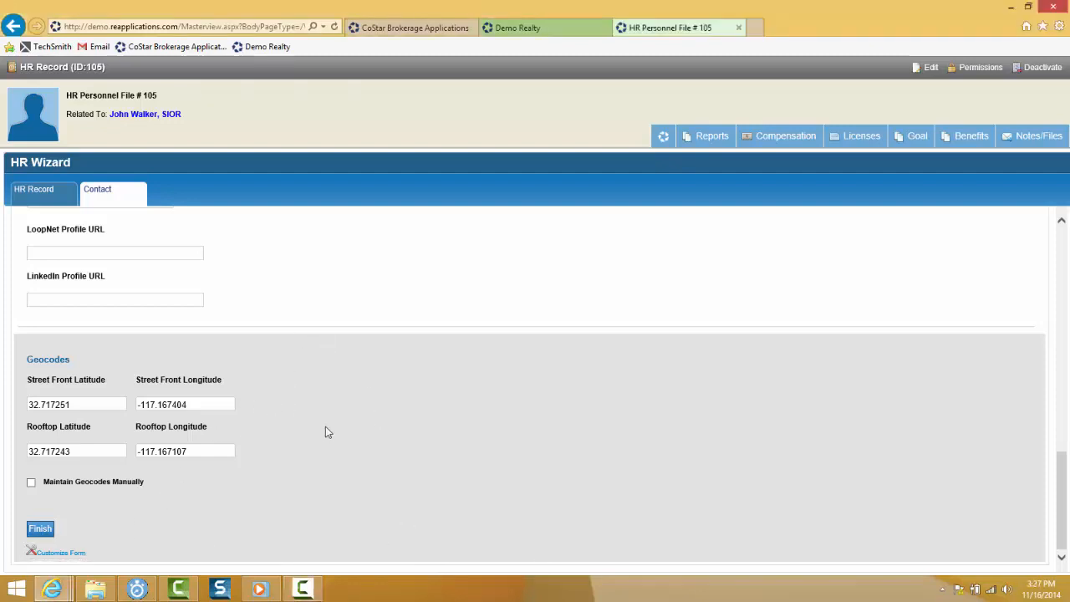
pyautogui.click(40, 532)
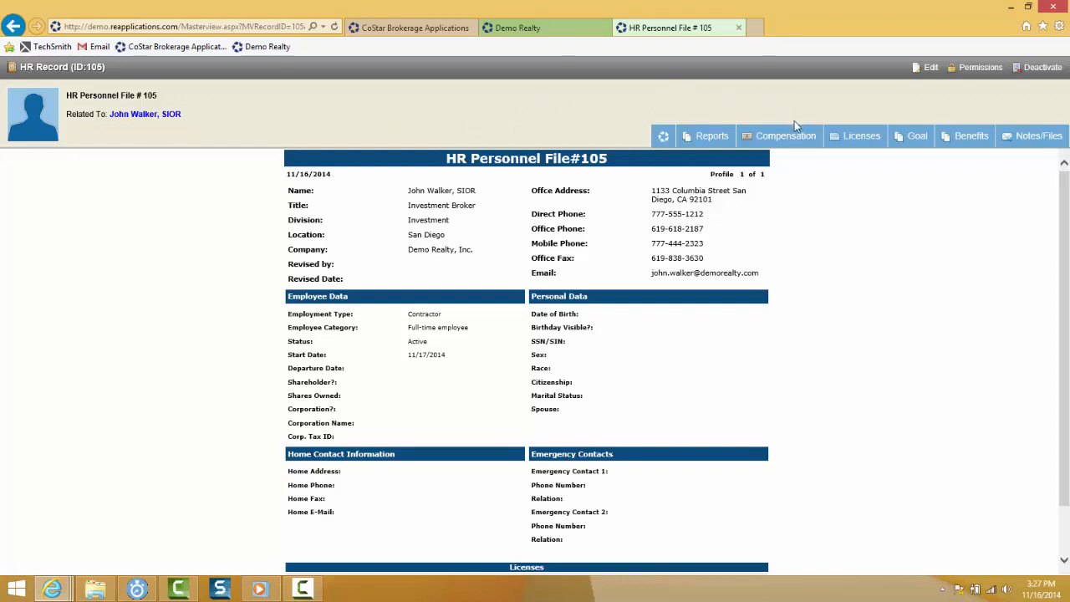
# - Open a blank commission split plan form from the Compensation menu
pyautogui.moveTo(790, 143)
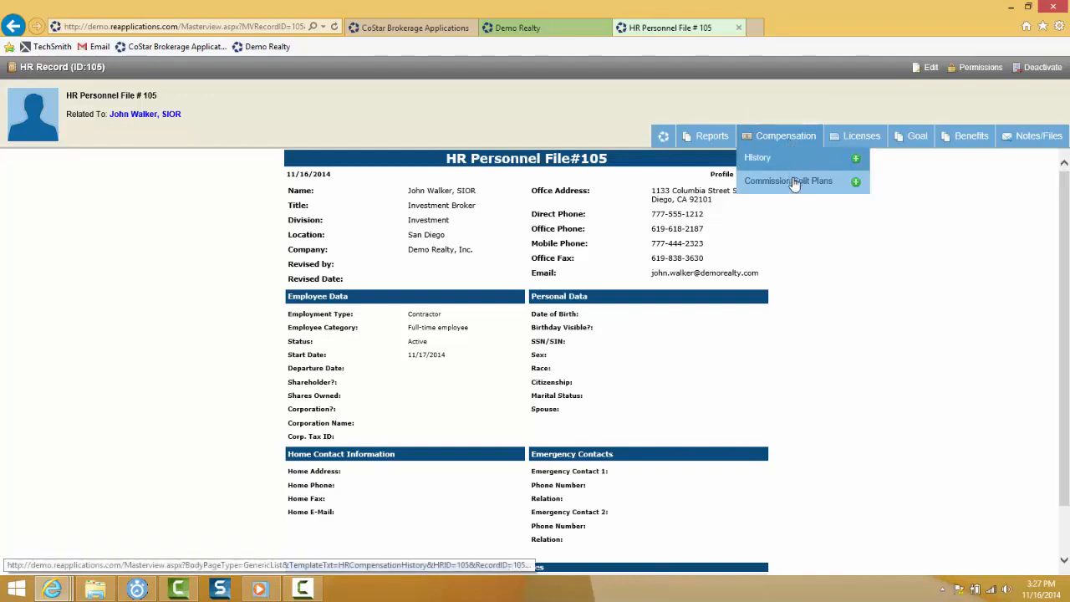
pyautogui.click(856, 184)
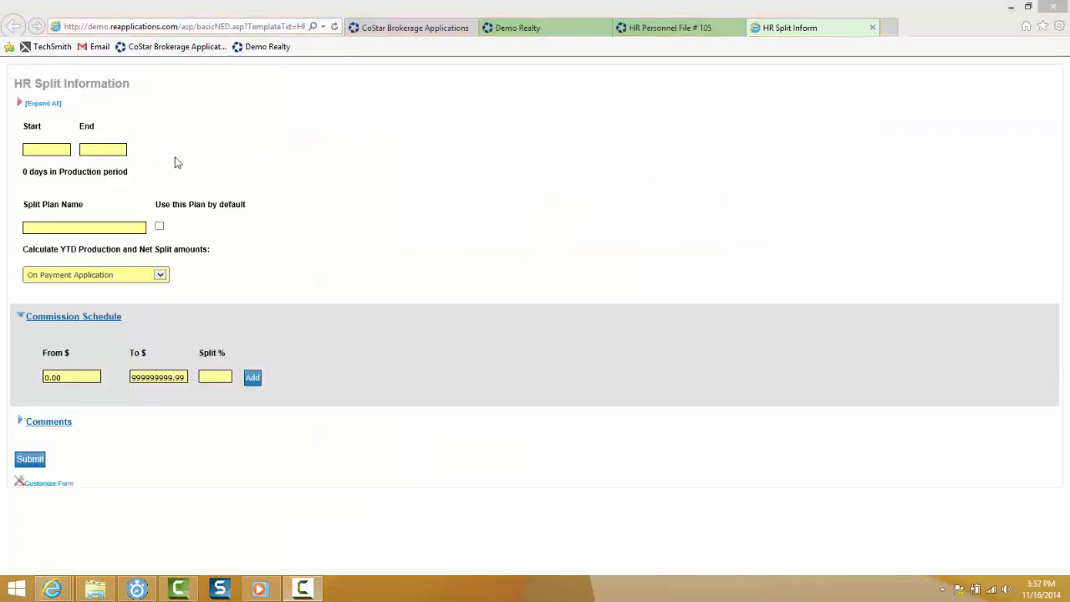
# - Date the split plan from 11/17/2014 to 12/31/2014, giving a 45-day production period
pyautogui.click(49, 150)
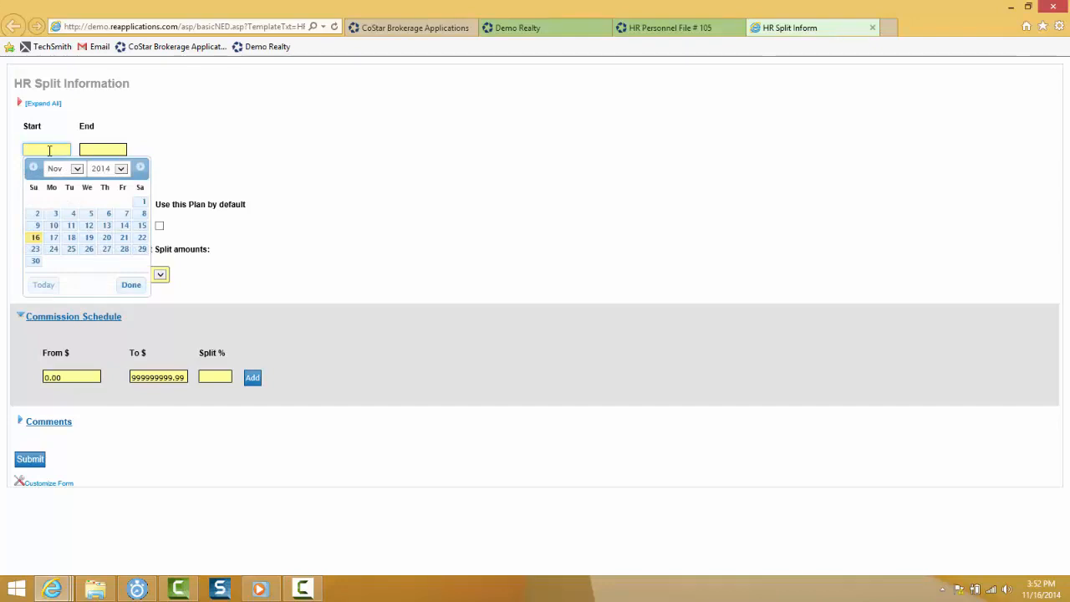
pyautogui.click(54, 238)
pyautogui.click(100, 150)
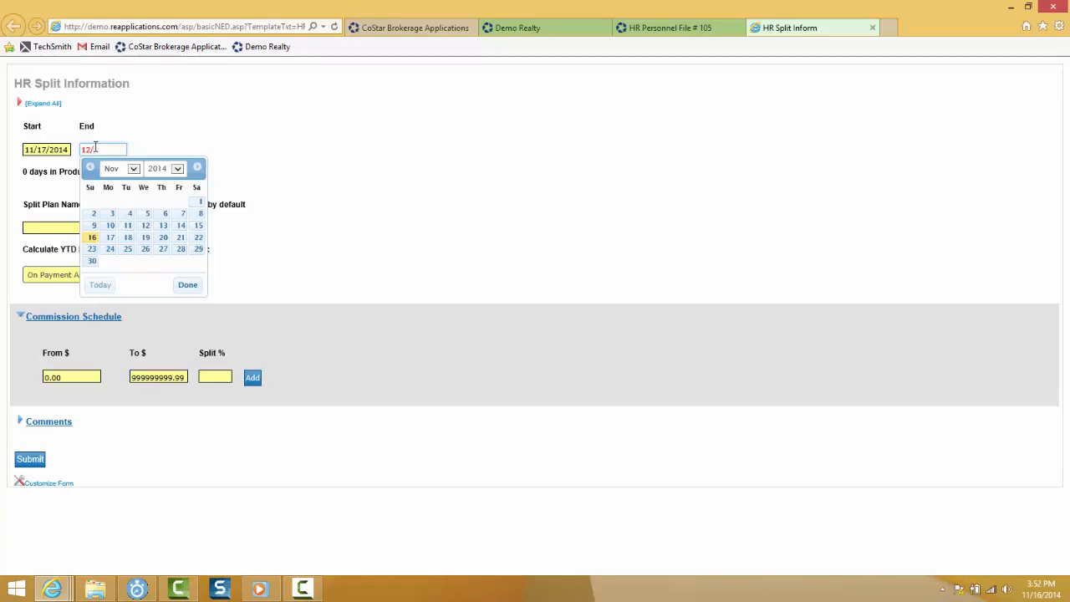
pyautogui.write('/2014')
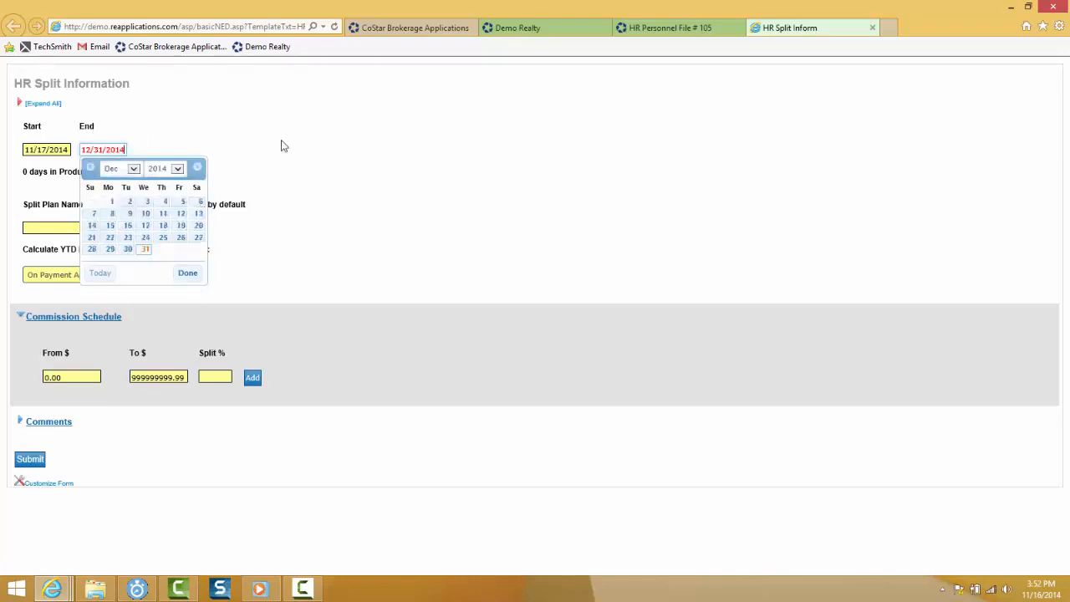
pyautogui.click(296, 157)
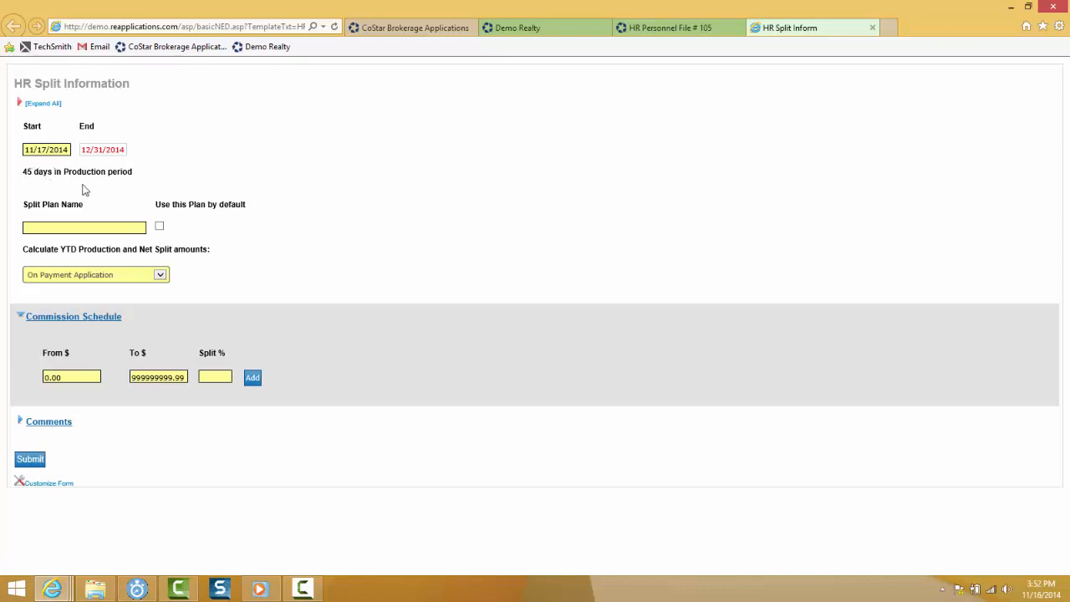
# - Name the split plan, then return to the personnel file's still-empty split plans list
pyautogui.click(58, 227)
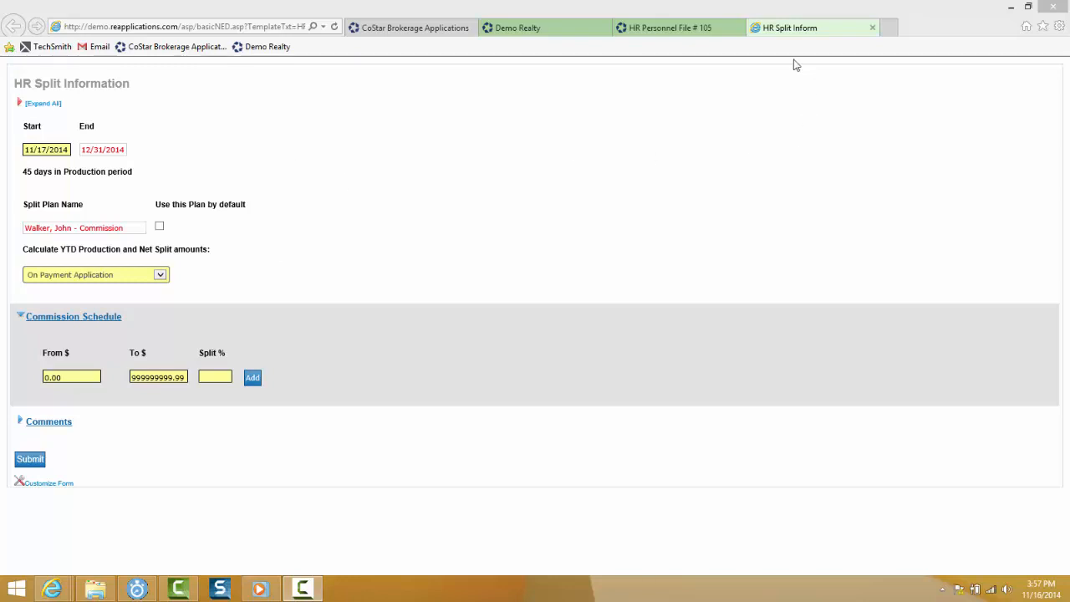
pyautogui.click(689, 30)
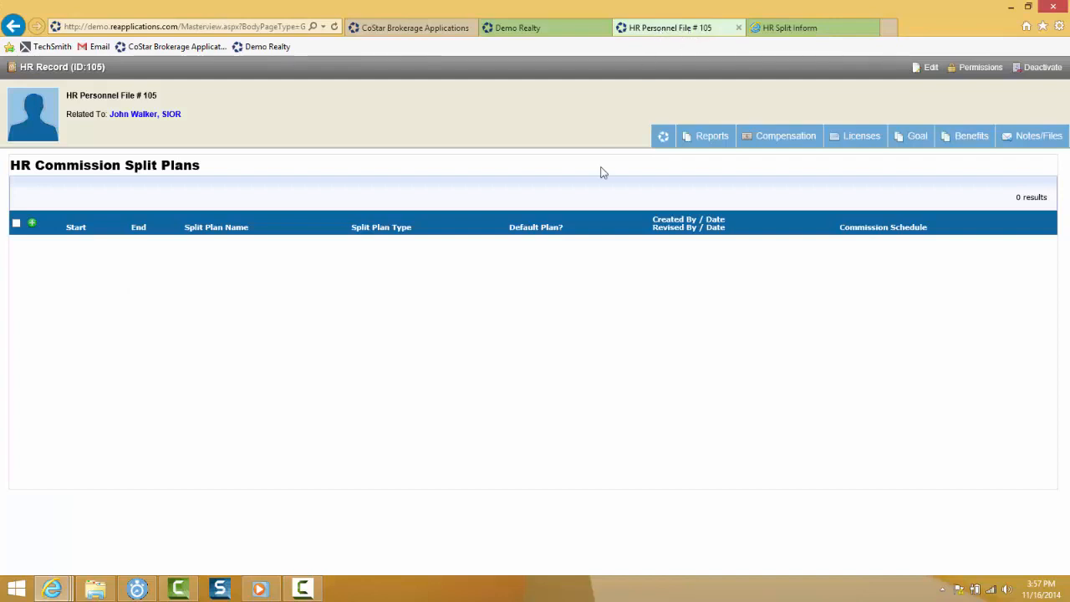
pyautogui.click(785, 141)
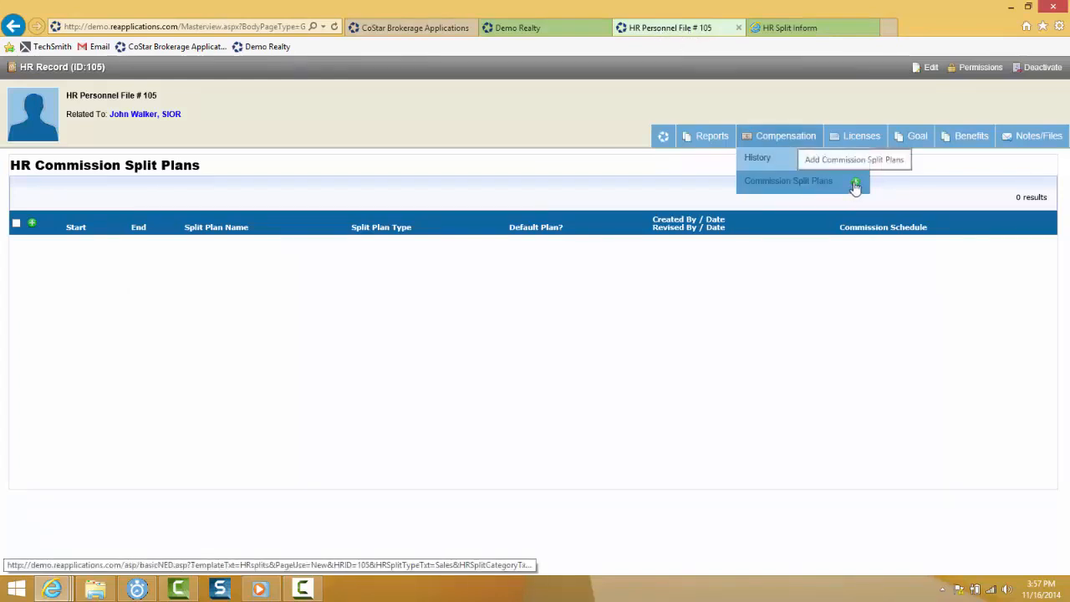
# - Return to the HR Split Information form holding the dated, named split plan
pyautogui.click(826, 30)
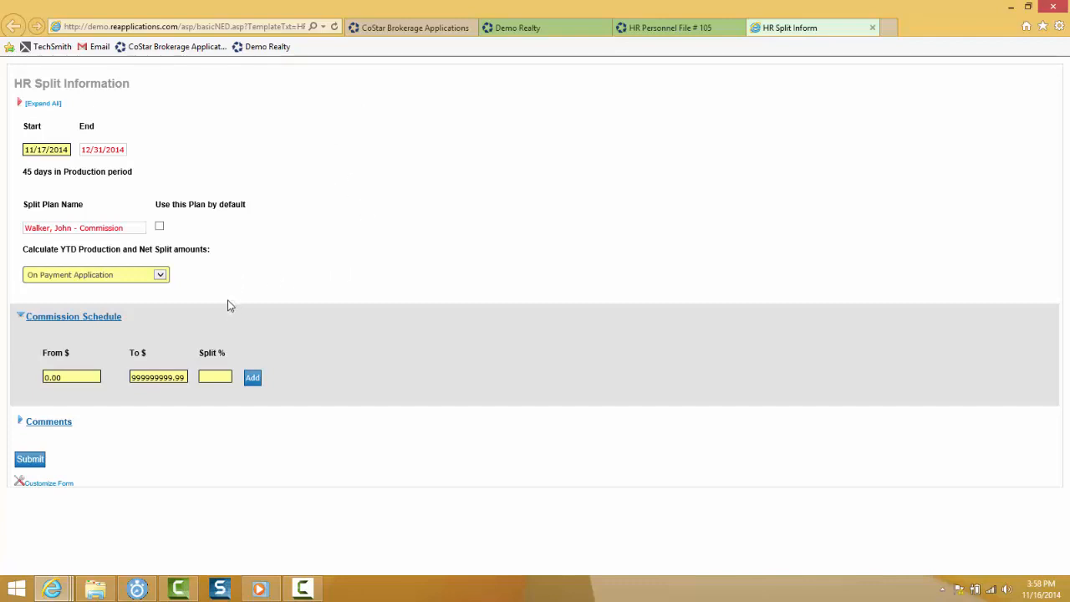
# - Make the split plan the default and calculate YTD production On Payment Application
pyautogui.click(160, 228)
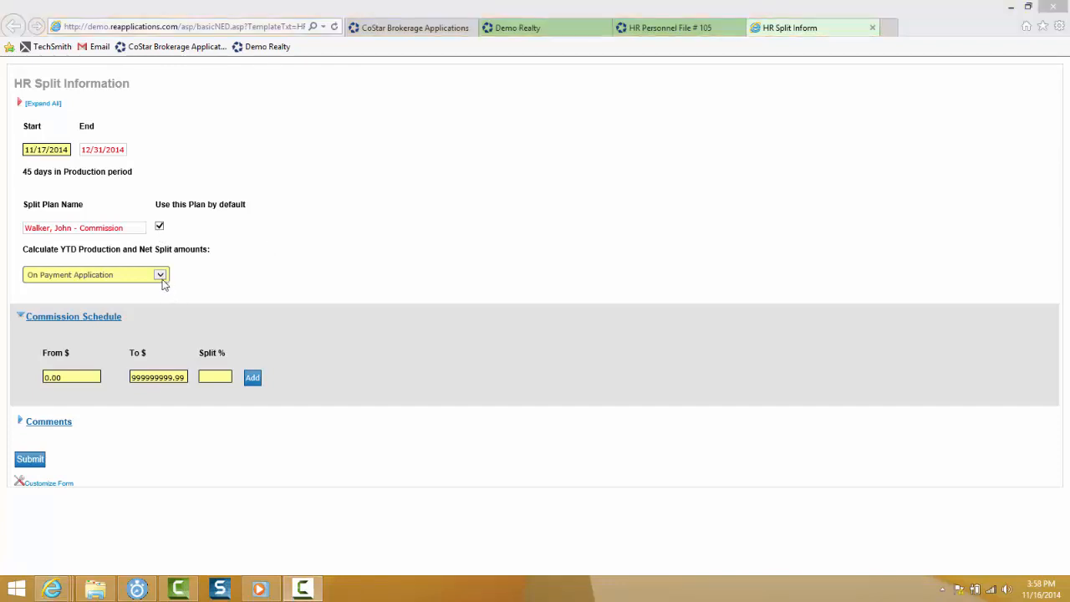
pyautogui.click(160, 279)
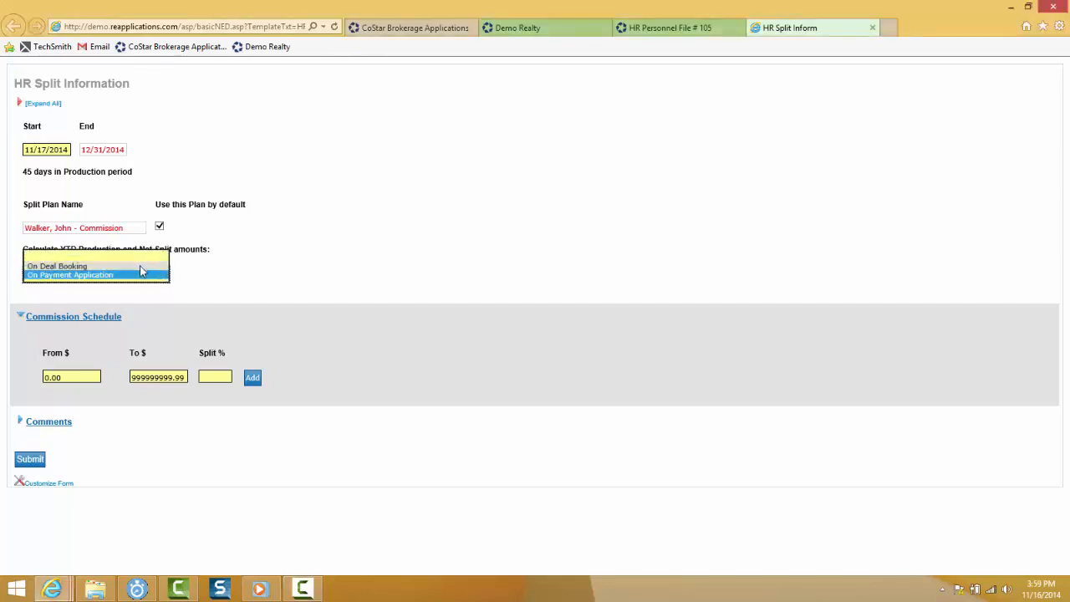
pyautogui.click(140, 270)
pyautogui.click(162, 276)
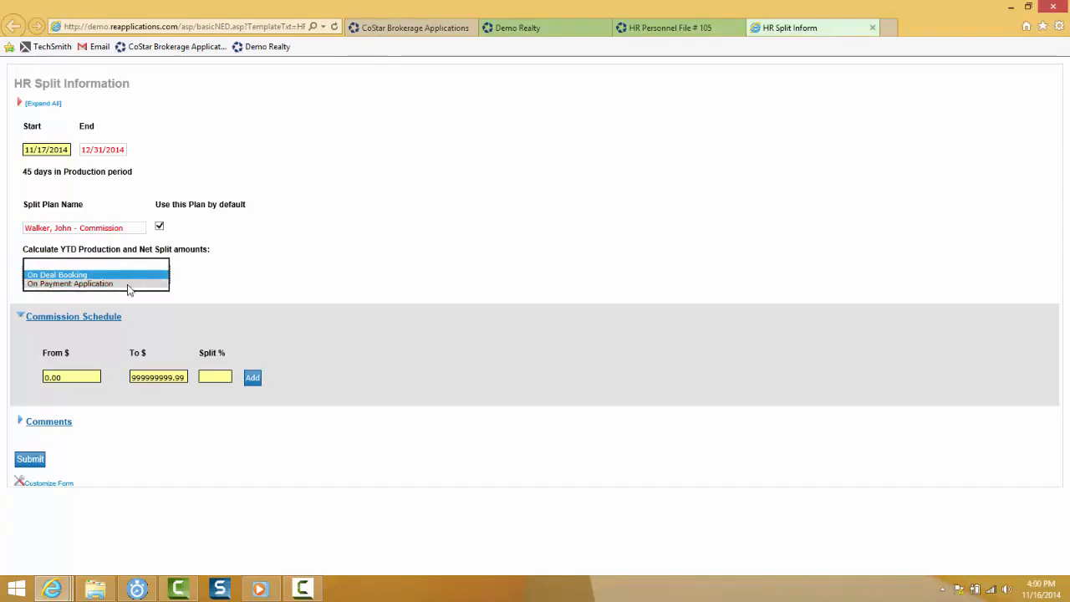
pyautogui.click(130, 286)
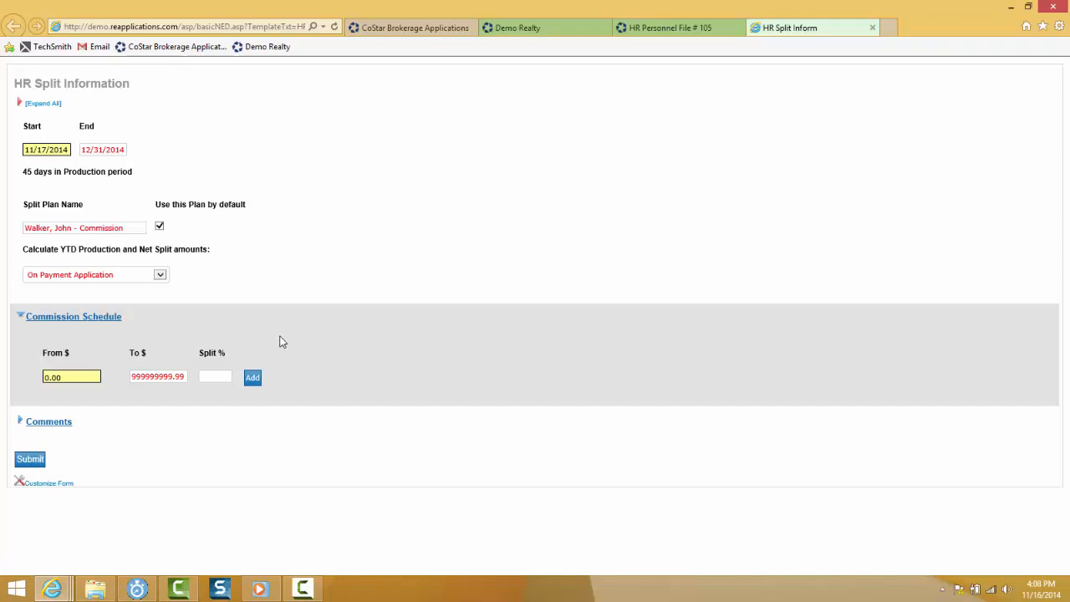
# - Add the first commission tier: 50% up to $100,000
pyautogui.click(217, 377)
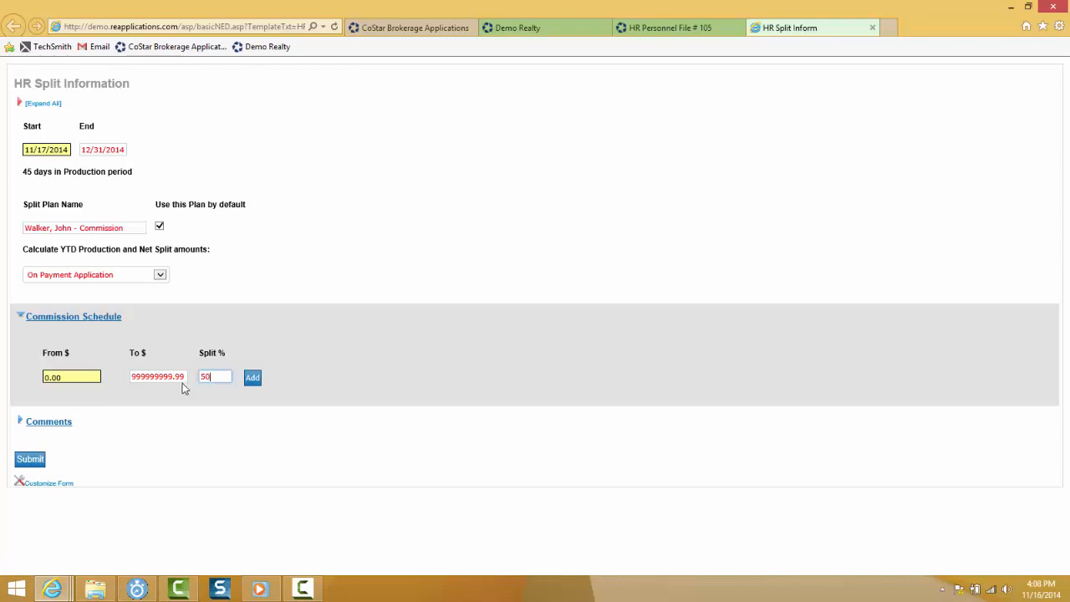
pyautogui.click(183, 377)
pyautogui.press('BackSpace')
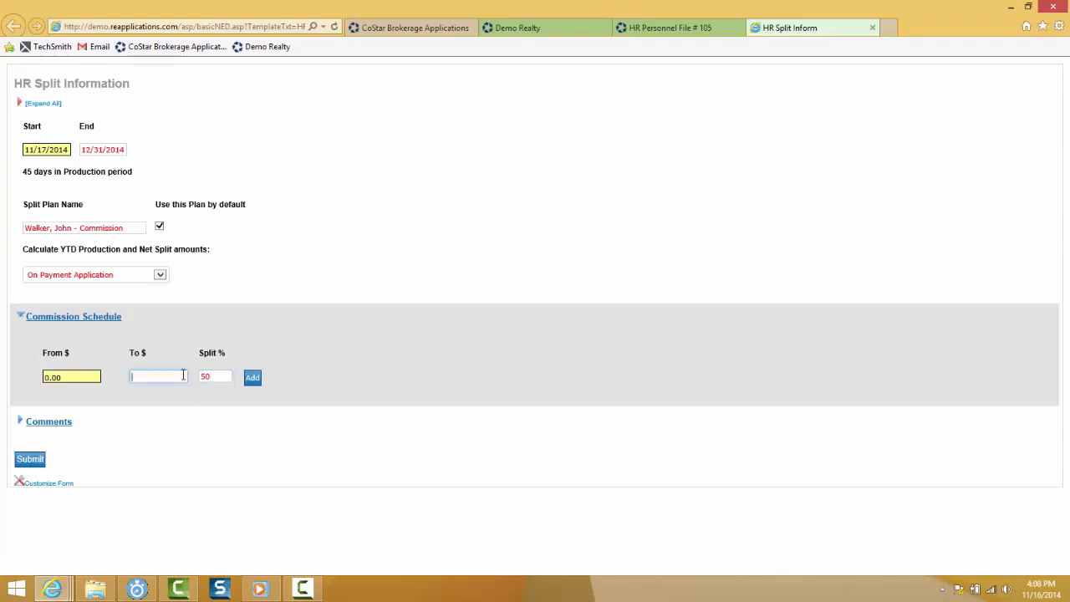
pyautogui.write('100')
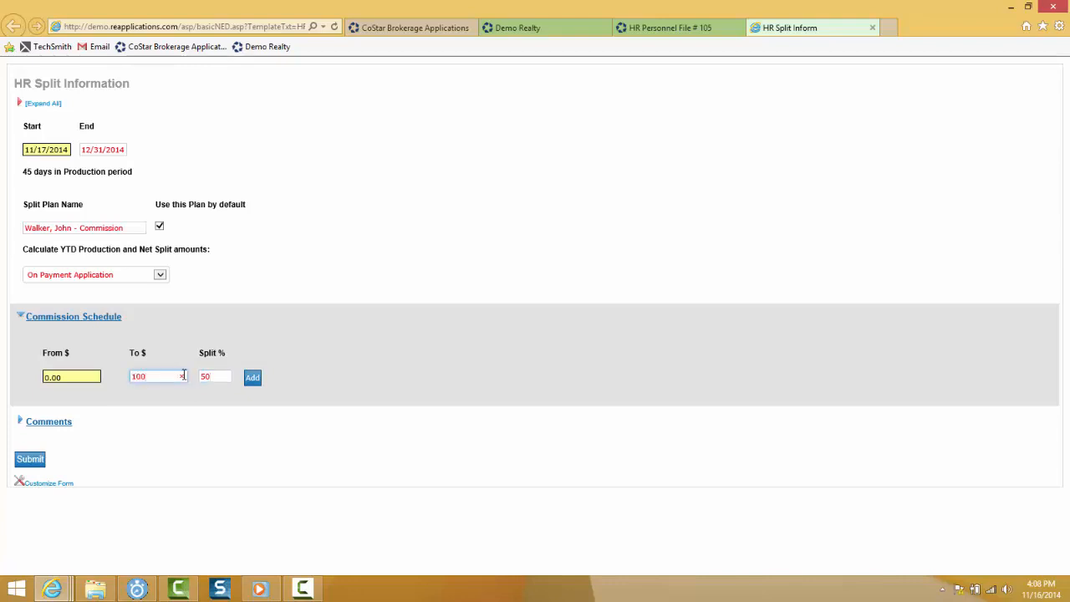
pyautogui.write('000')
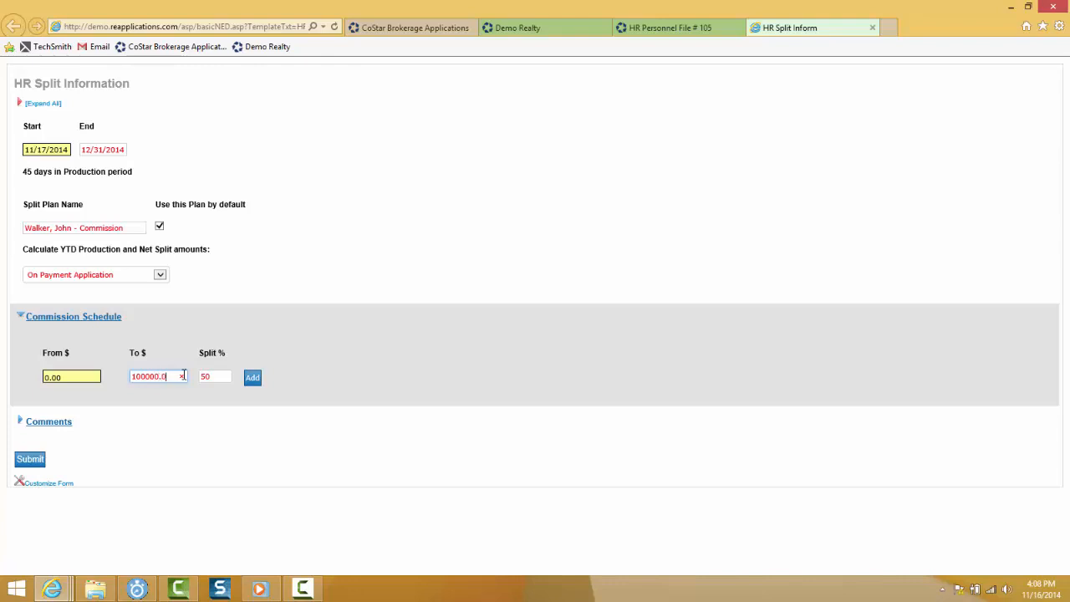
pyautogui.click(254, 382)
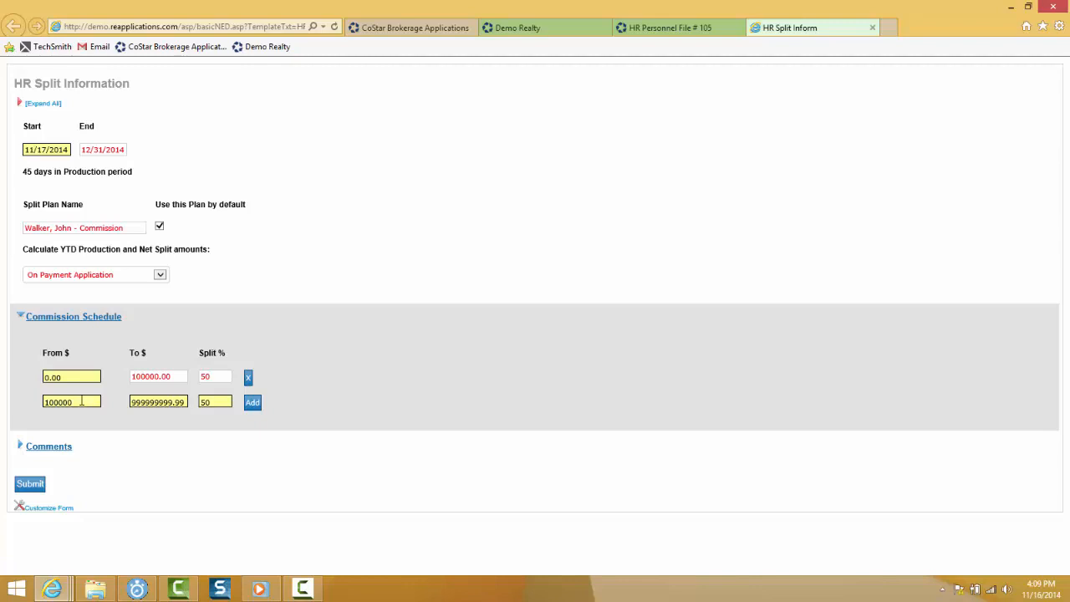
# - Add the second commission tier: 65% from $100,000 to $200,000
pyautogui.click(156, 400)
pyautogui.moveTo(132, 398); pyautogui.dragTo(185, 406)
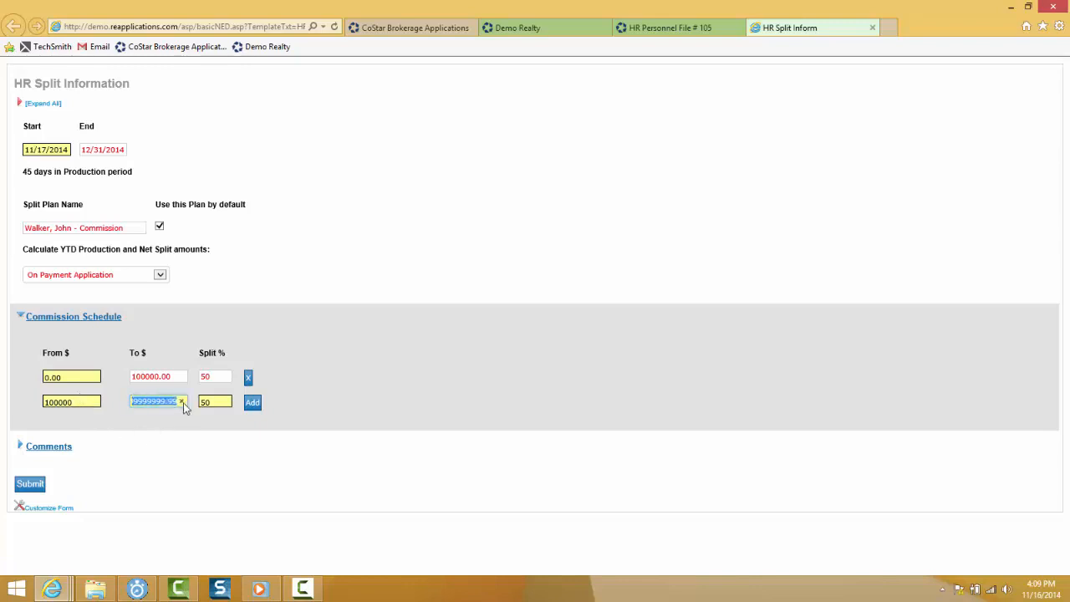
pyautogui.write('200000')
pyautogui.doubleClick(203, 403)
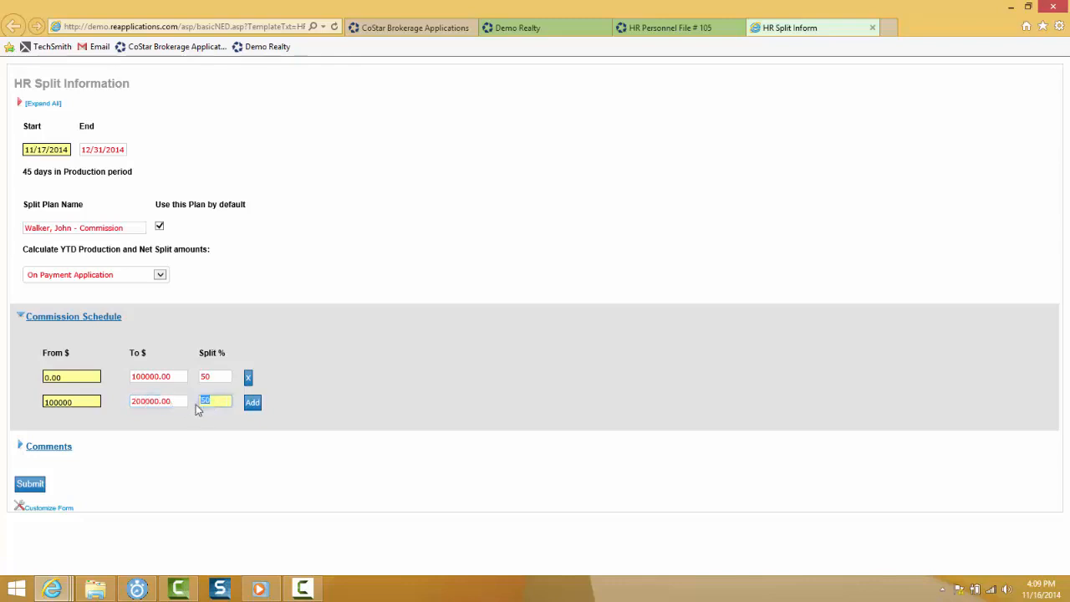
pyautogui.write('6')
pyautogui.click(329, 417)
pyautogui.click(253, 405)
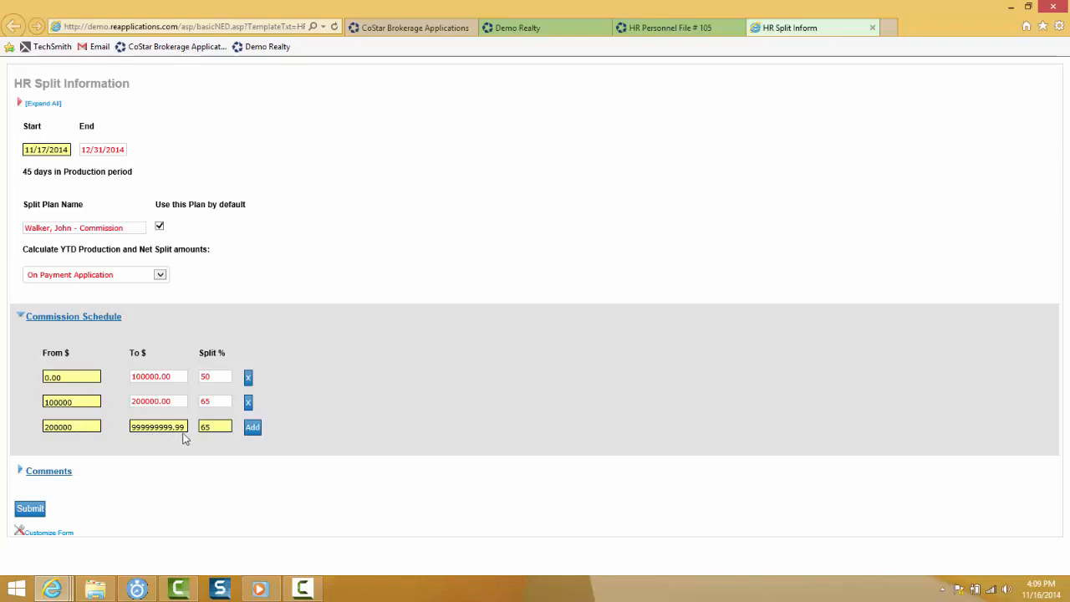
# - Set the 70% tier above $200,000 and submit the split plan
pyautogui.press('Tab')
pyautogui.write('70')
pyautogui.click(362, 456)
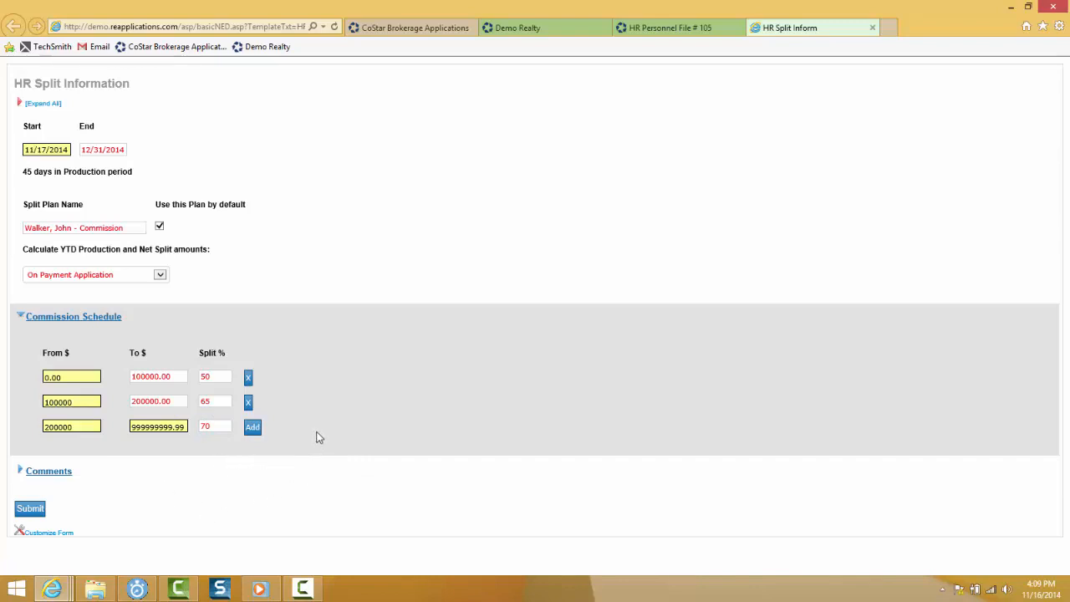
pyautogui.click(32, 509)
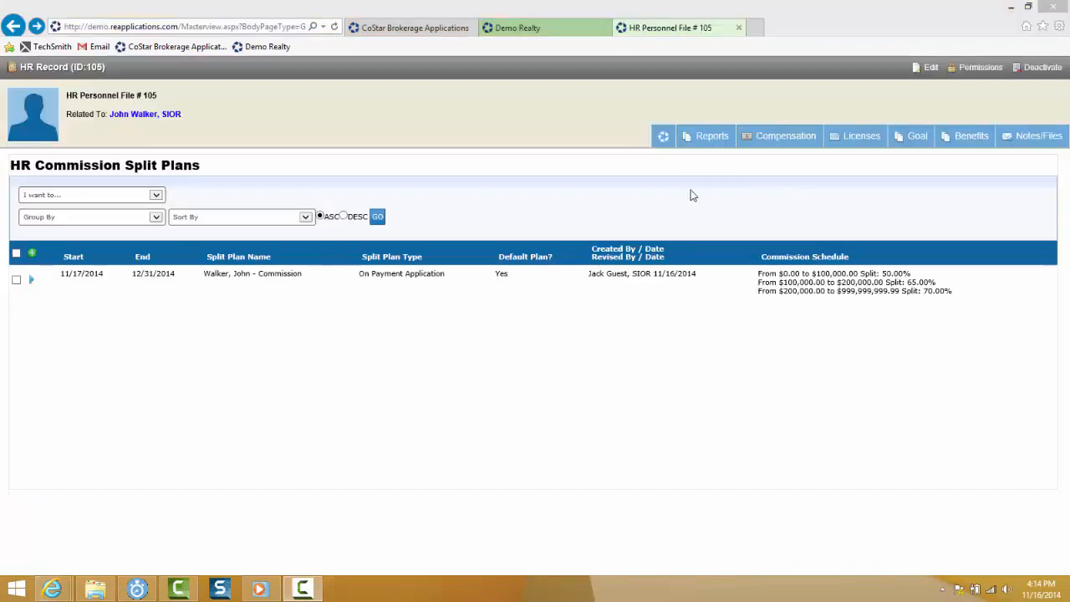
# - Start a new compensation history record with Change Type Hire from the Compensation tab
pyautogui.click(798, 150)
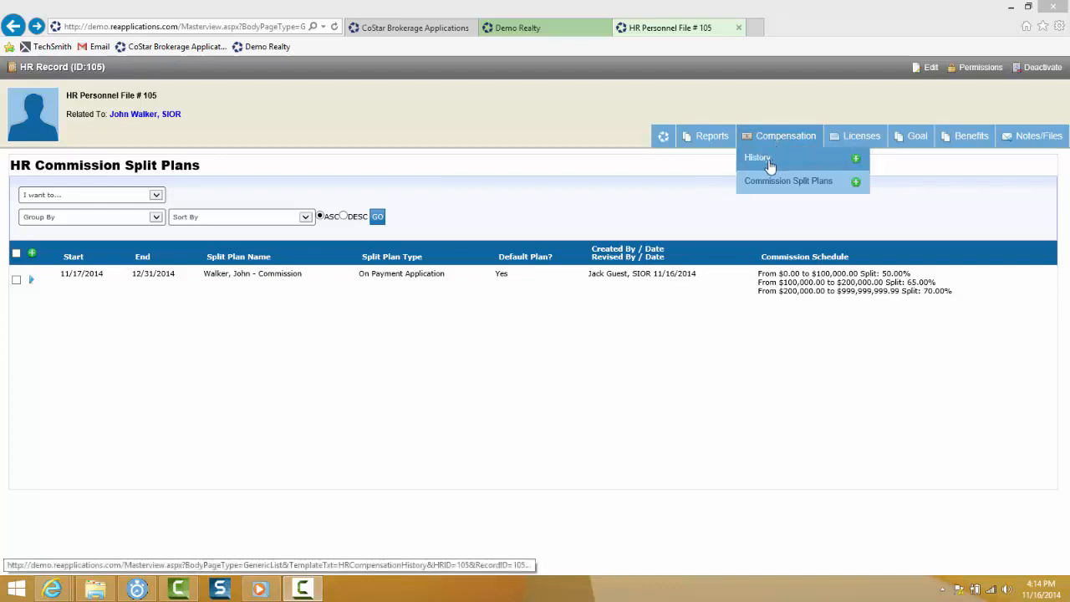
pyautogui.click(857, 161)
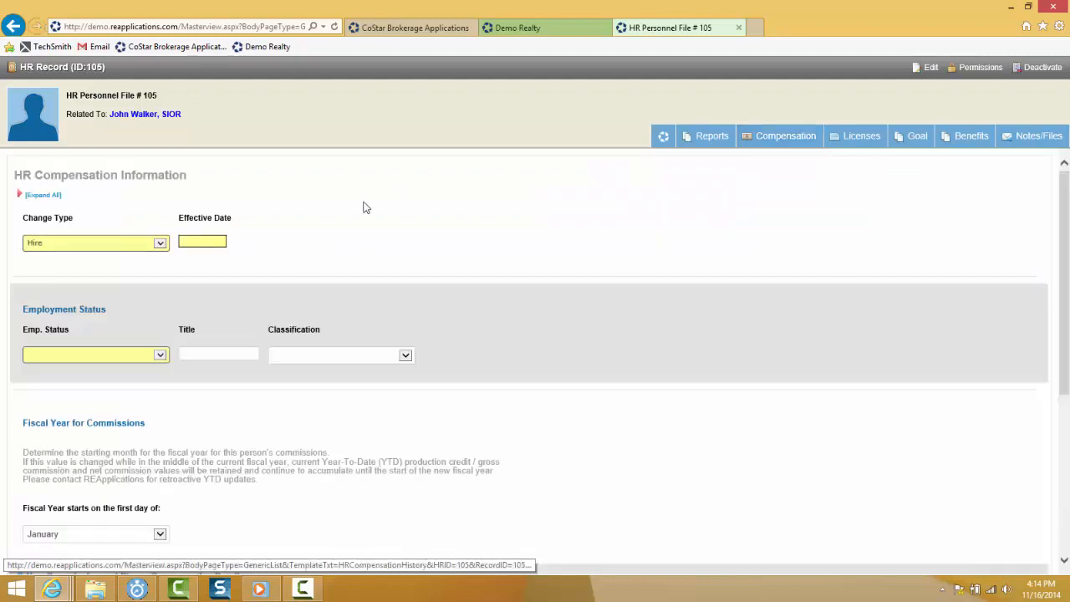
# - Fill the hire form: effective date 11/17/2014, status Active, title 'Investment Broker', classification Contractor
pyautogui.click(181, 240)
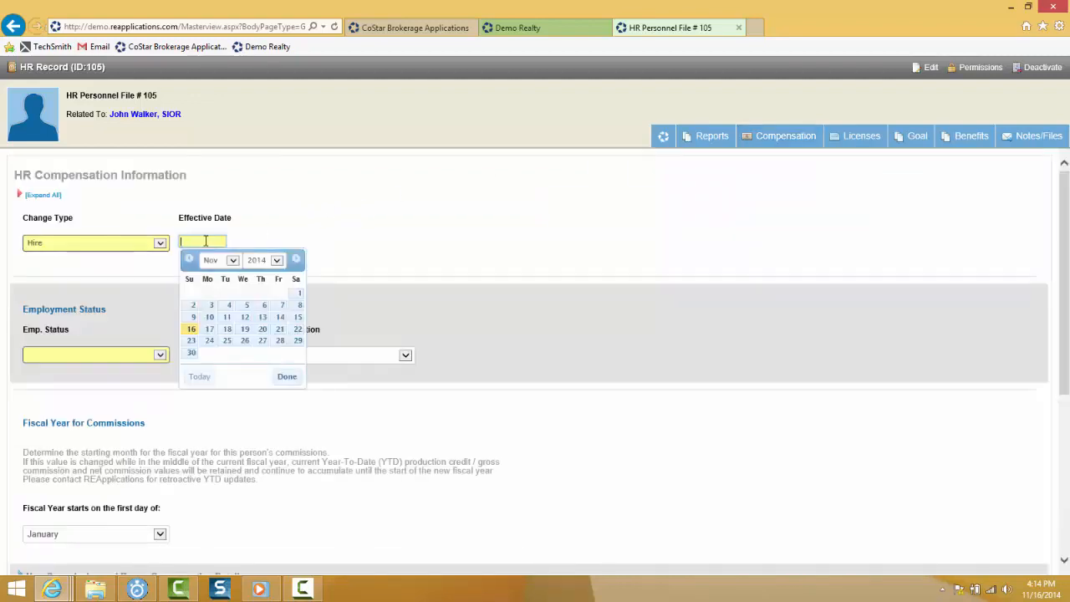
pyautogui.click(209, 329)
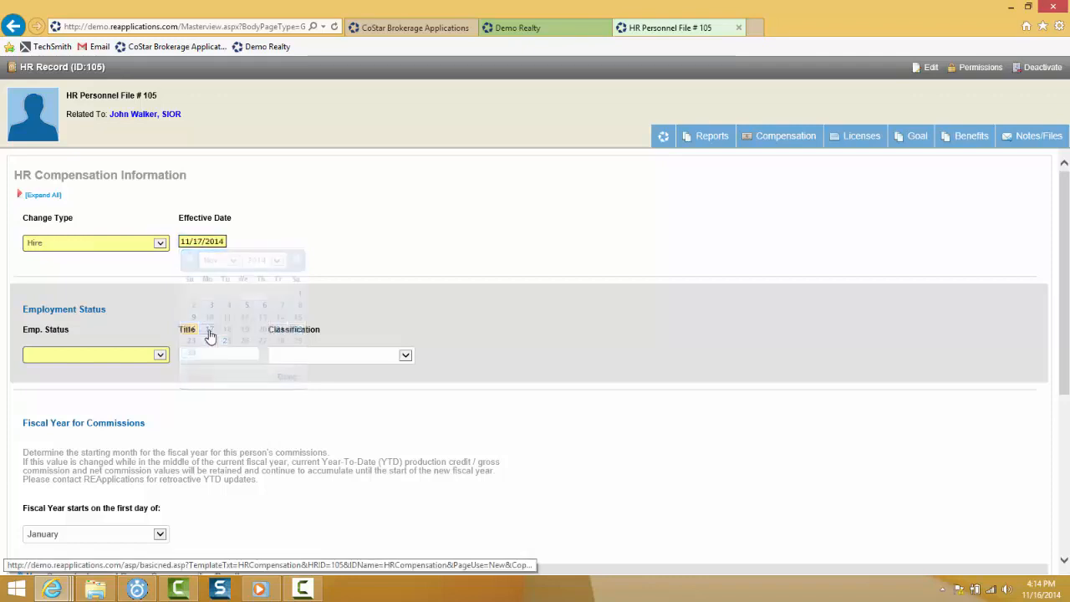
pyautogui.scroll(-1, 259, 268)
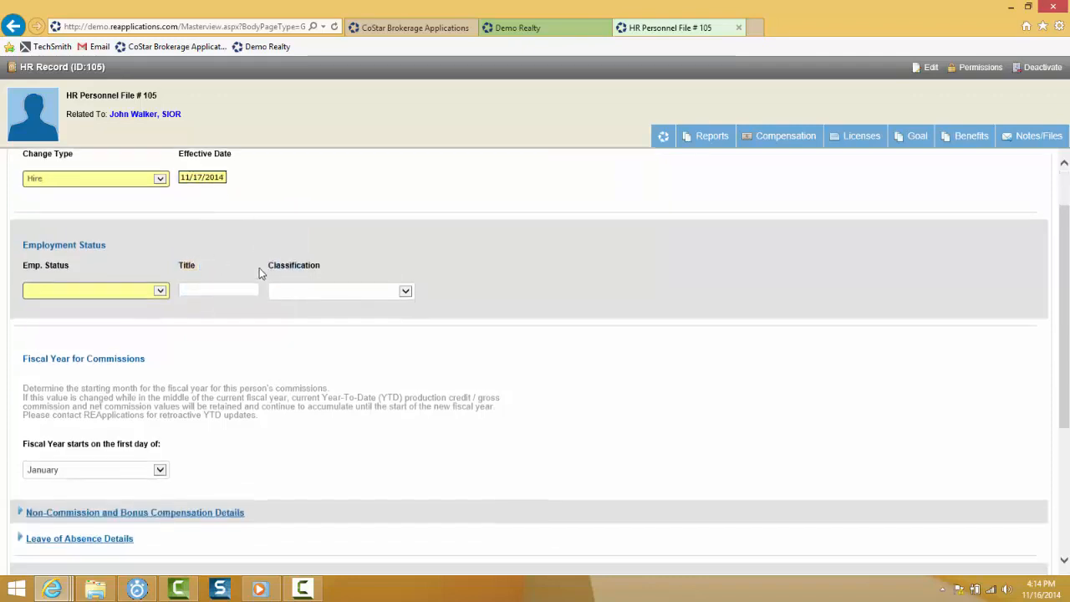
pyautogui.click(159, 290)
pyautogui.click(67, 299)
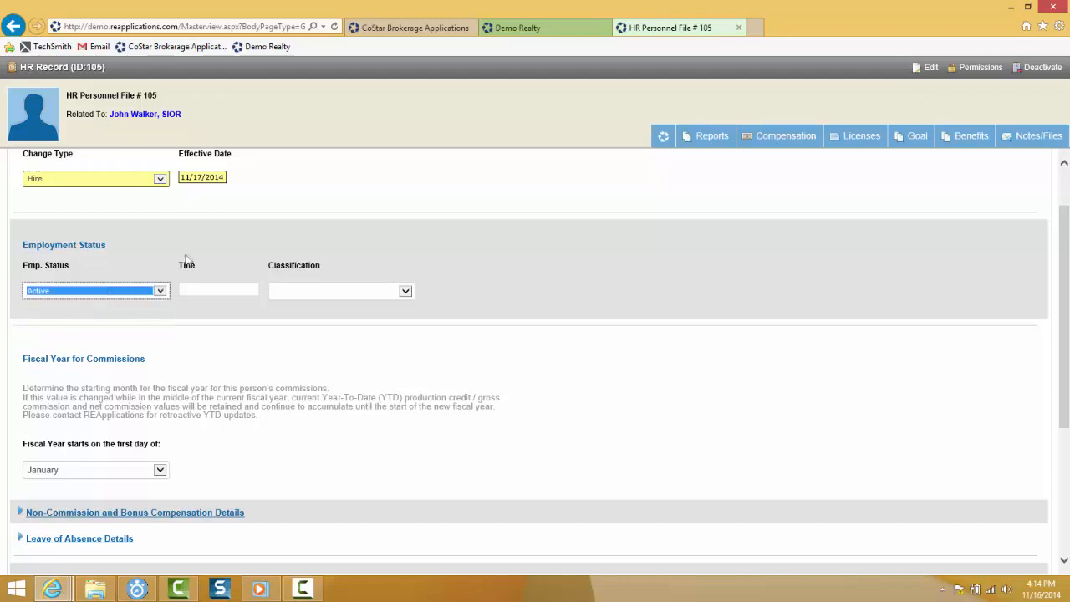
pyautogui.click(226, 289)
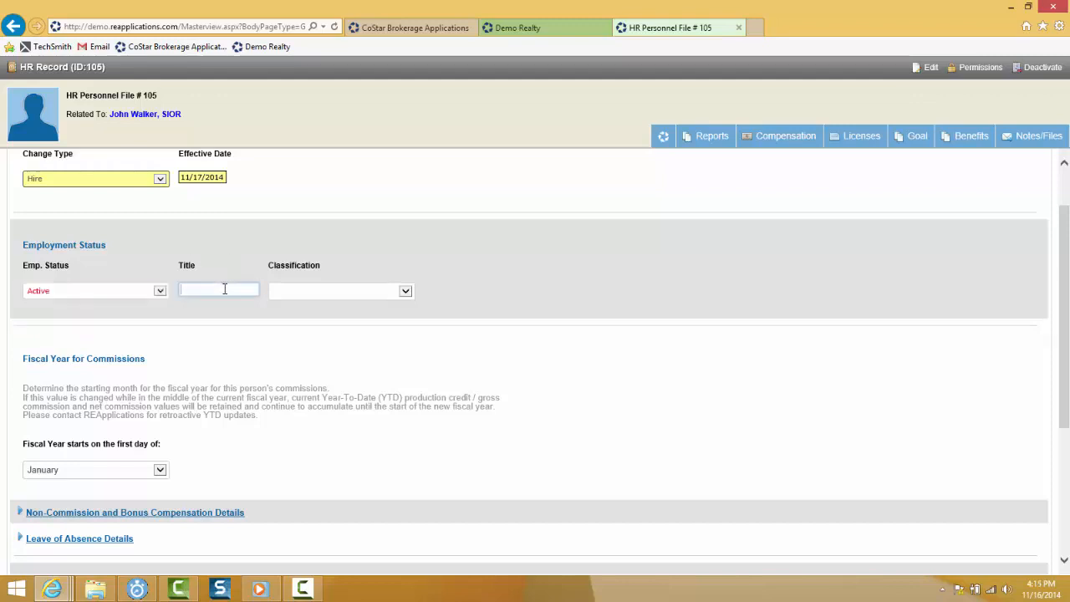
pyautogui.write('Investment')
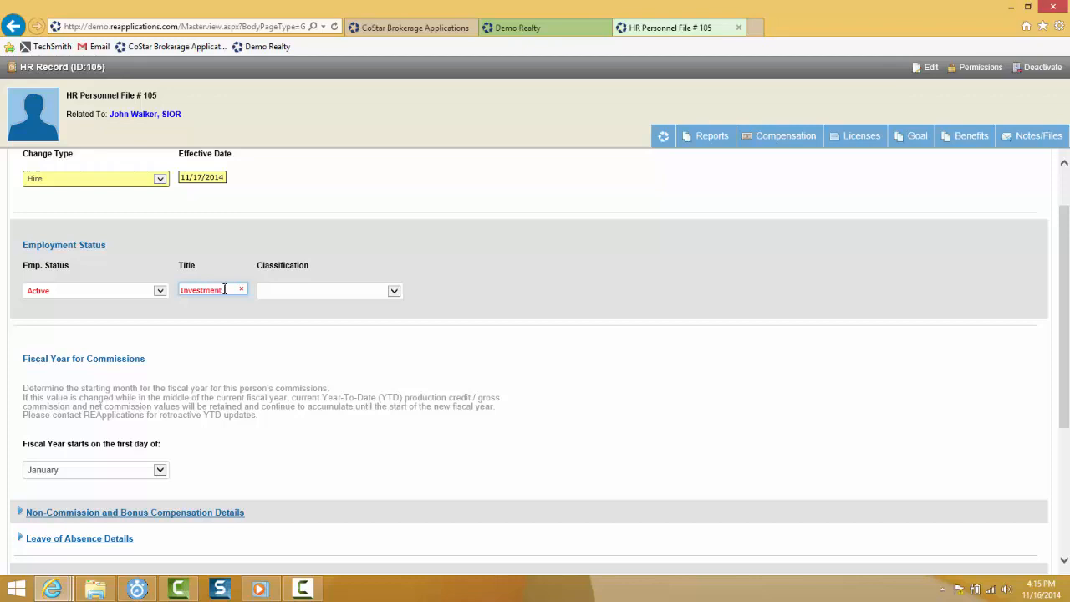
pyautogui.write(' Broker')
pyautogui.click(393, 291)
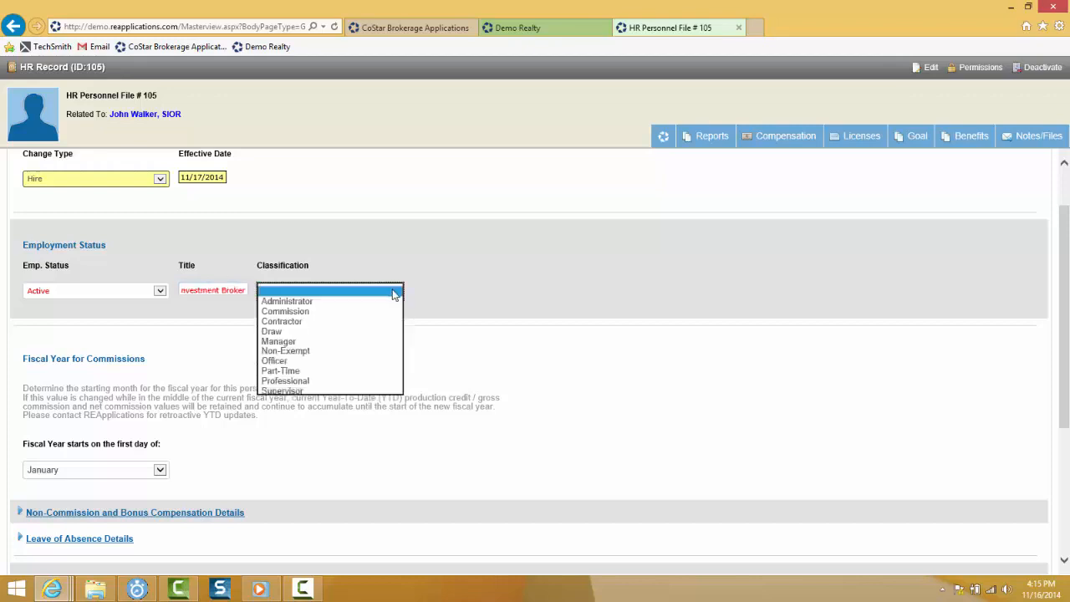
pyautogui.click(296, 322)
pyautogui.scroll(-2, 162, 344)
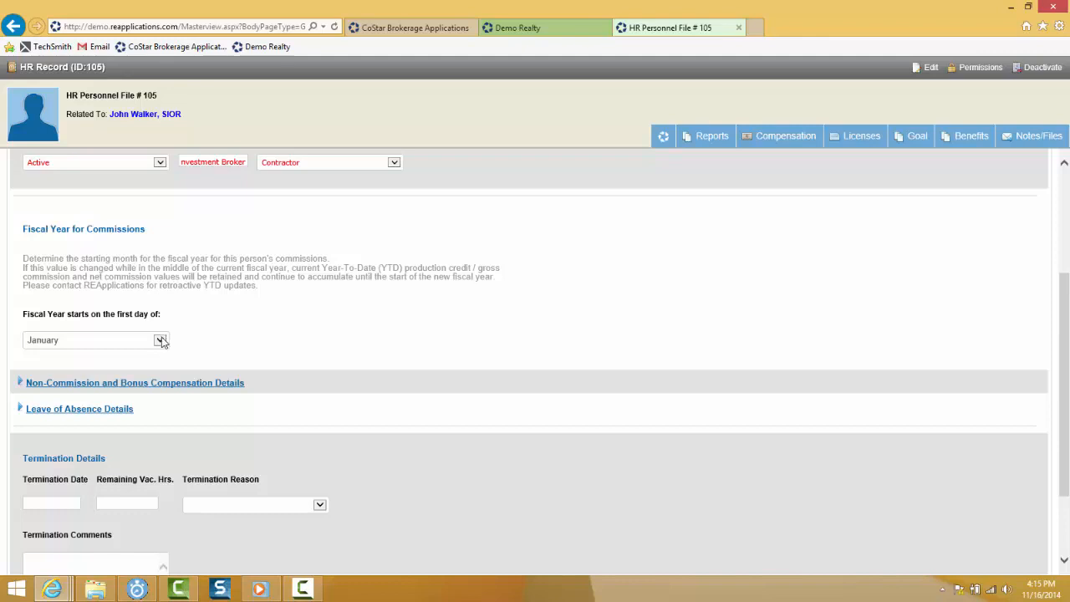
# - Keep the fiscal year starting in January, leave bonus frequency unset, and submit the hire record
pyautogui.click(160, 341)
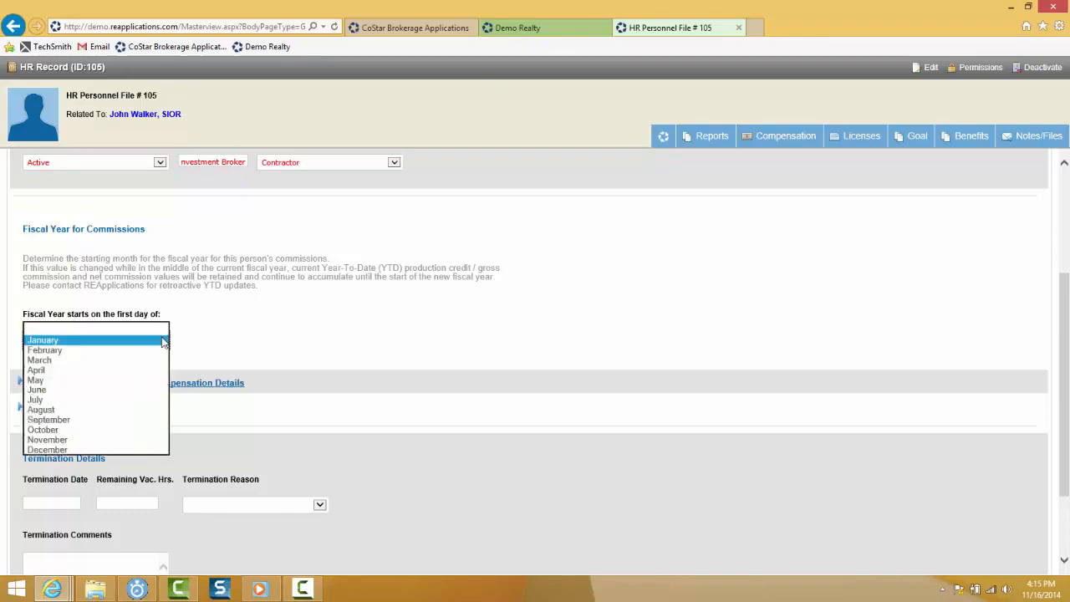
pyautogui.click(140, 343)
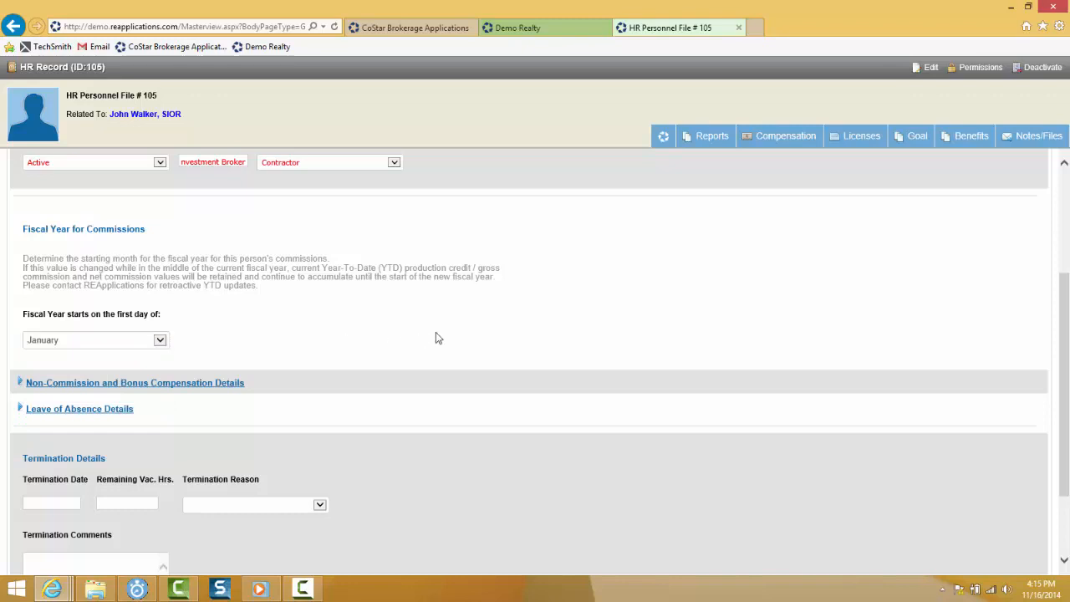
pyautogui.scroll(-1, 463, 334)
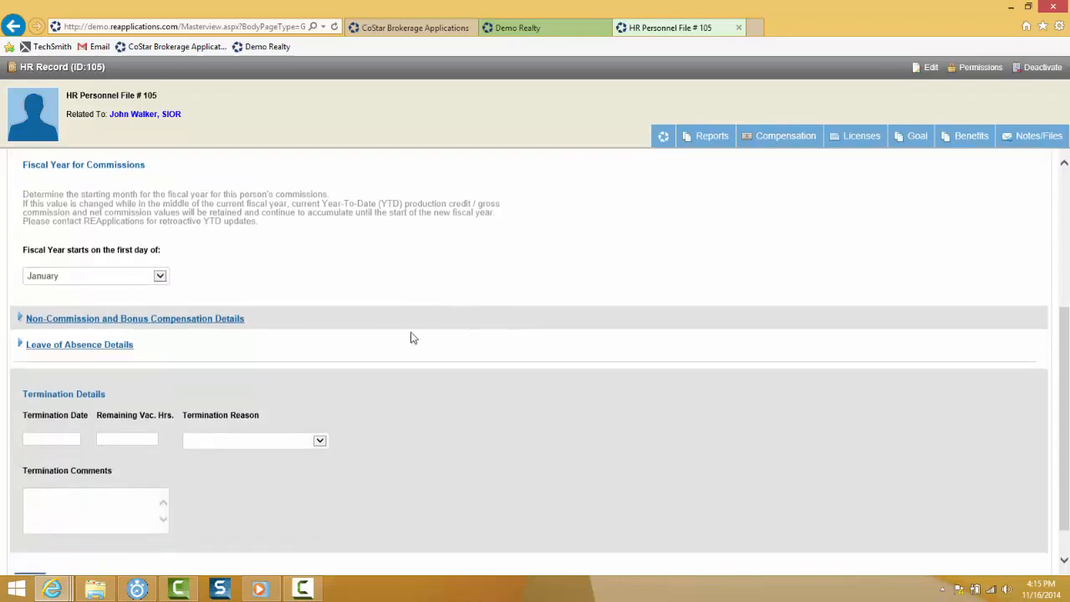
pyautogui.click(21, 319)
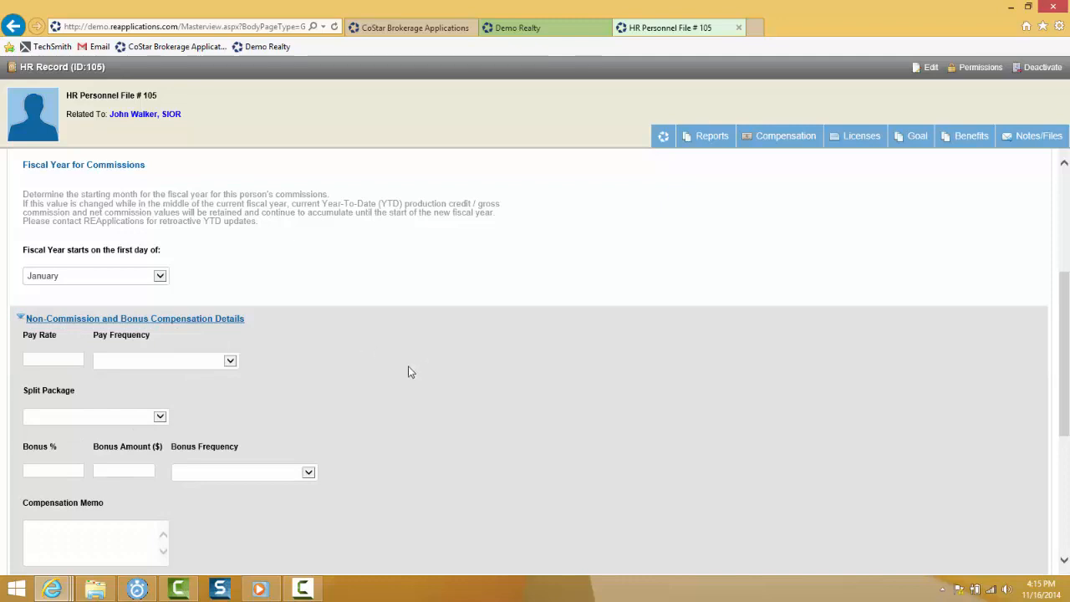
pyautogui.scroll(-1, 284, 428)
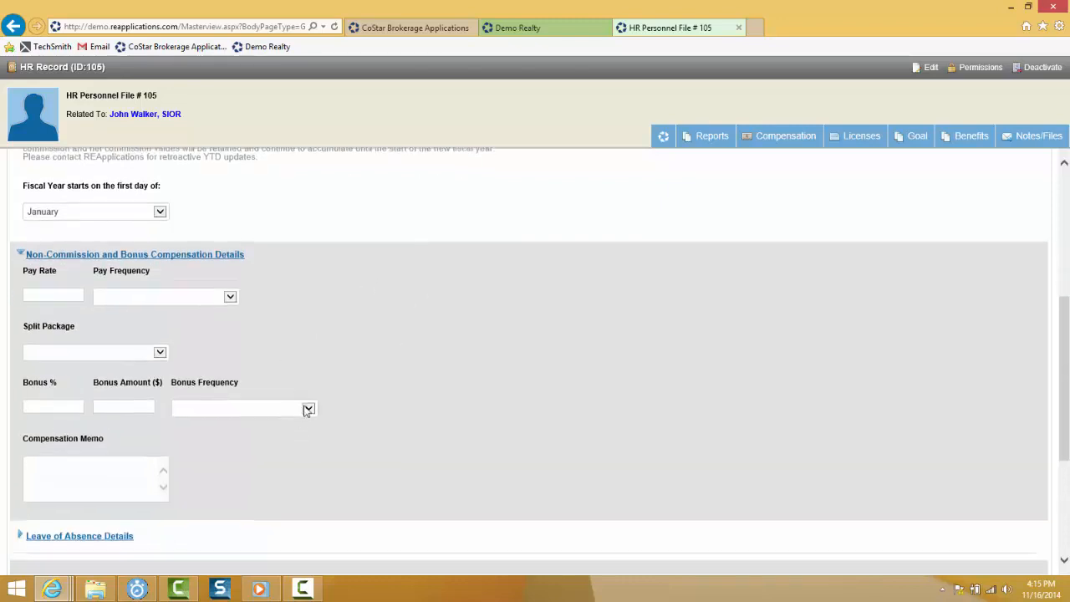
pyautogui.click(307, 408)
pyautogui.click(446, 394)
pyautogui.scroll(-4, 443, 396)
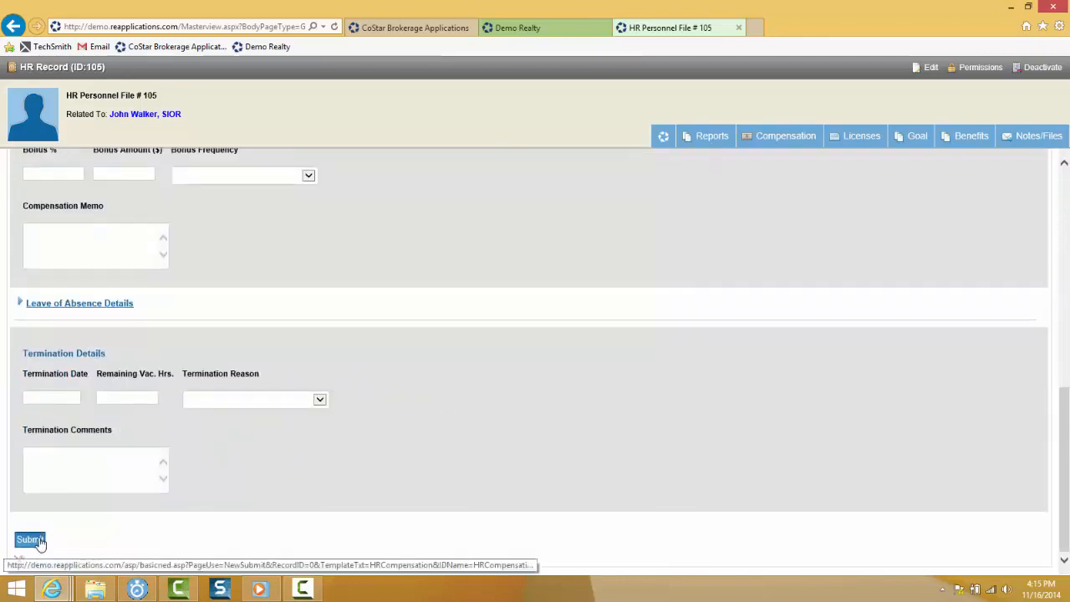
pyautogui.click(38, 540)
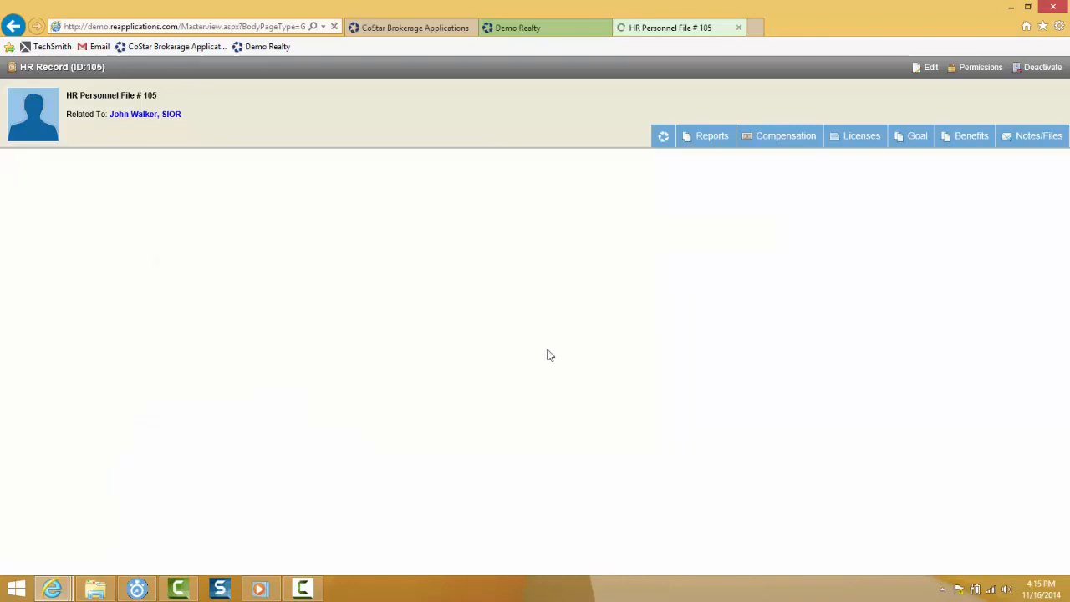